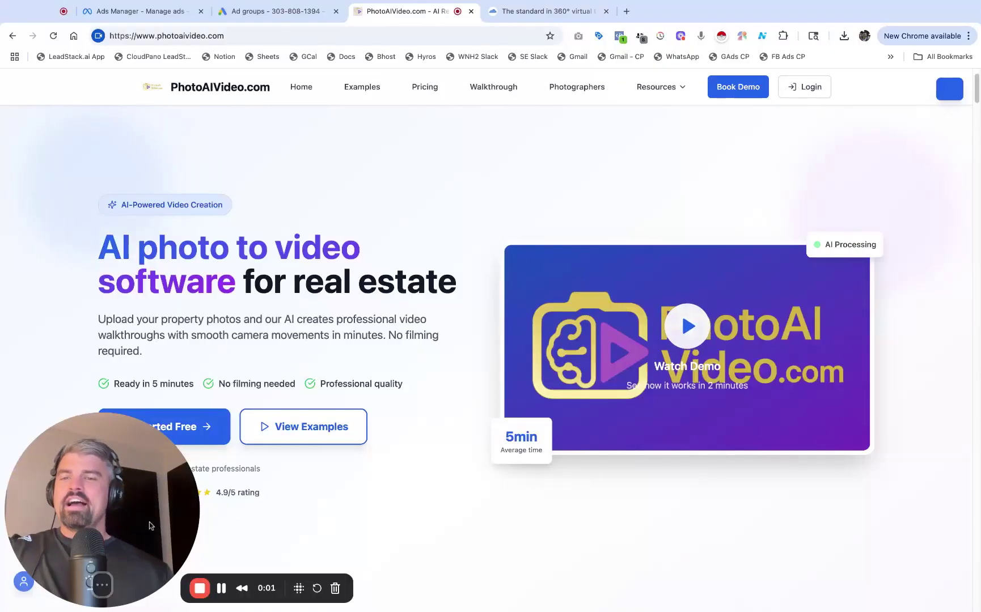
# Step: Scroll through the PhotoAIVideo.com home page to review its content
pyautogui.moveTo(150, 526); pyautogui.dragTo(173, 488)
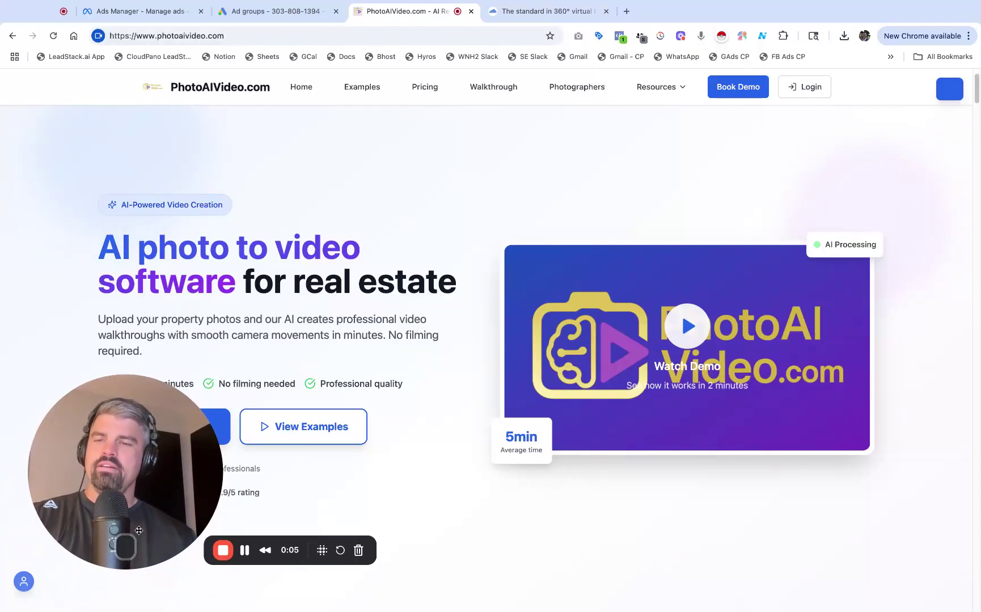
pyautogui.click(136, 547)
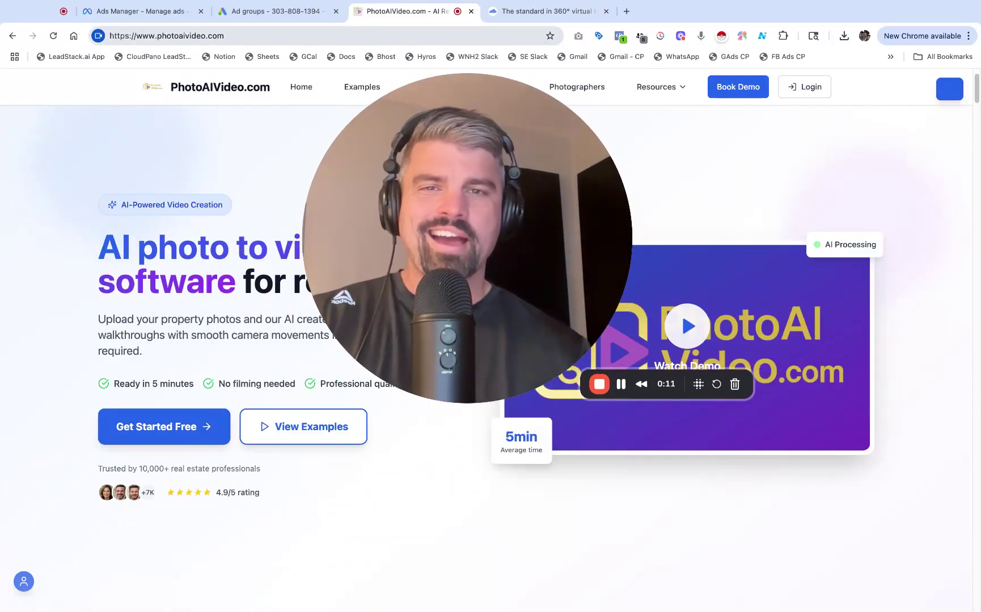
pyautogui.moveTo(470, 384)
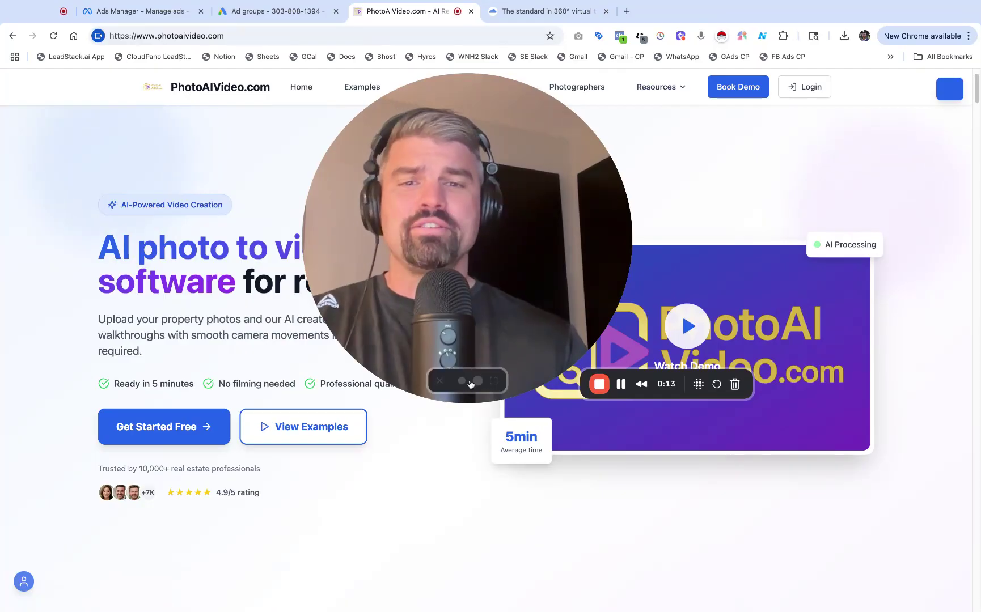
pyautogui.click(462, 381)
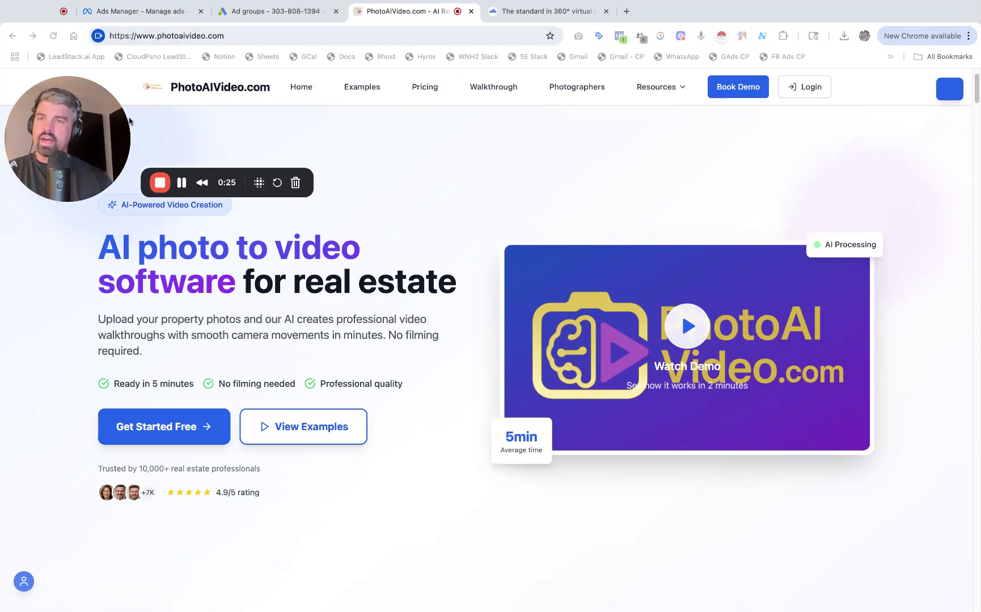
pyautogui.moveTo(89, 132); pyautogui.dragTo(95, 129)
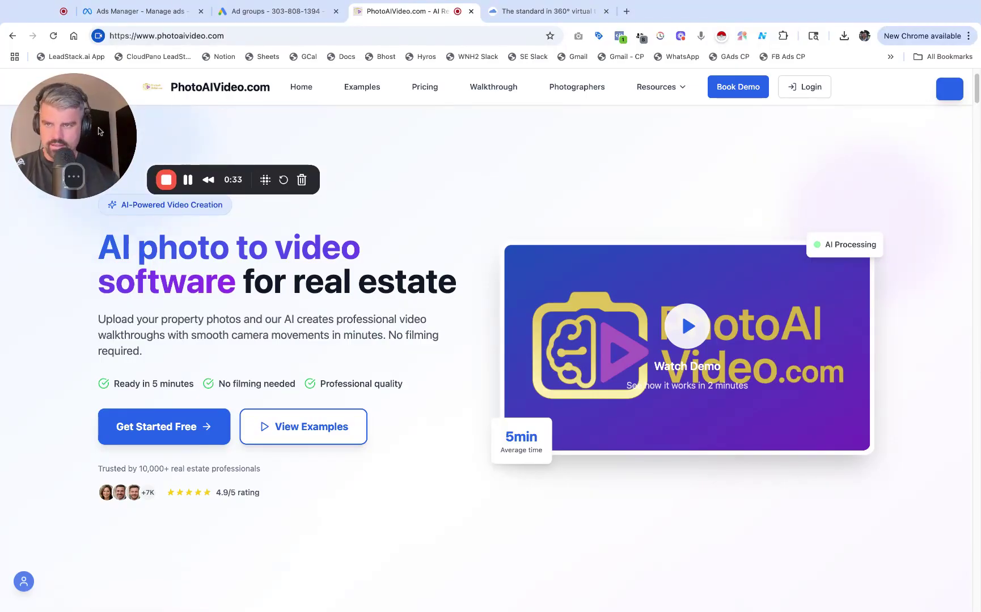
pyautogui.scroll(-6, 394, 190)
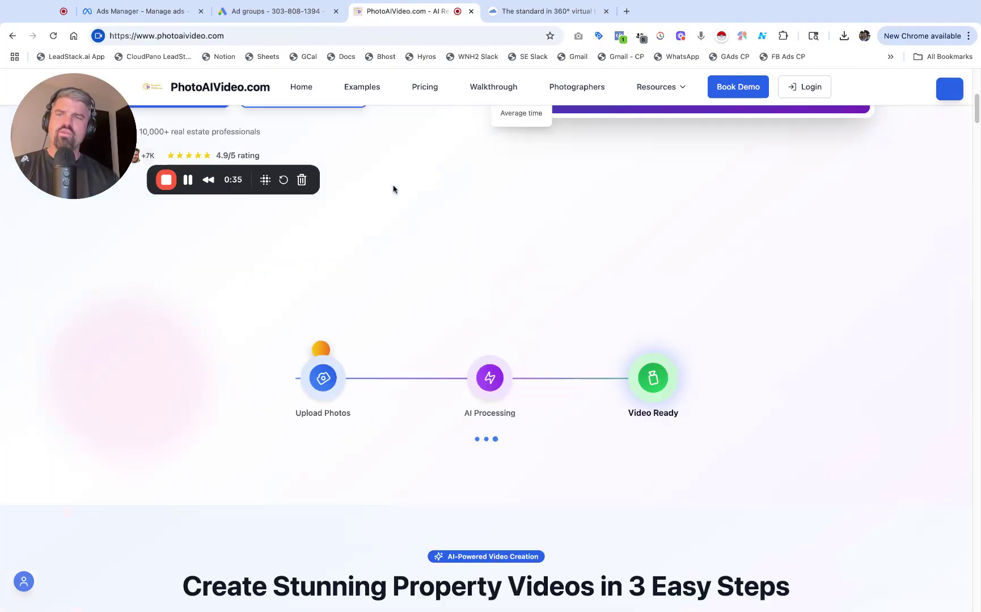
pyautogui.scroll(-6, 394, 190)
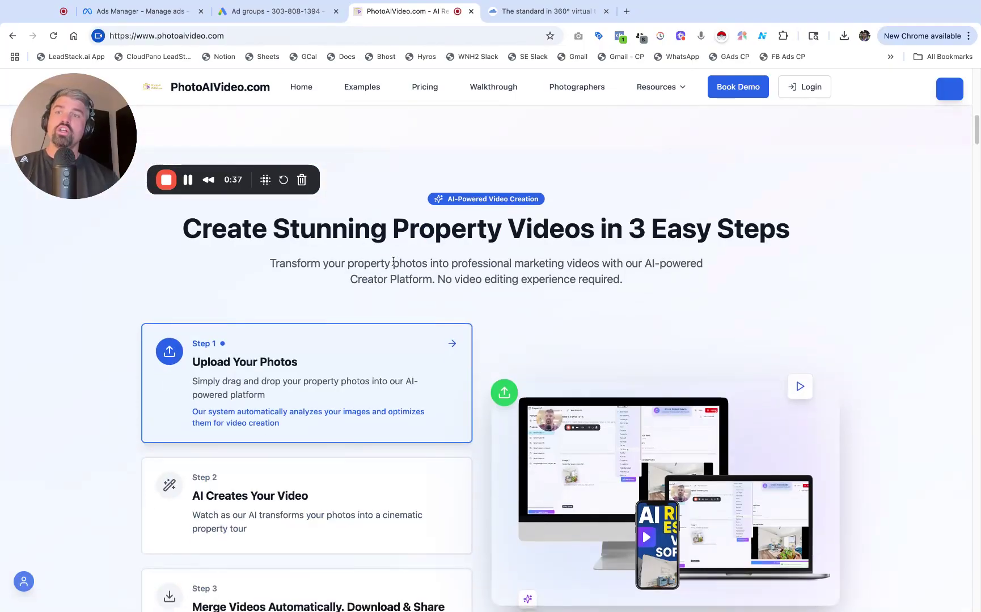
pyautogui.scroll(-15, 385, 279)
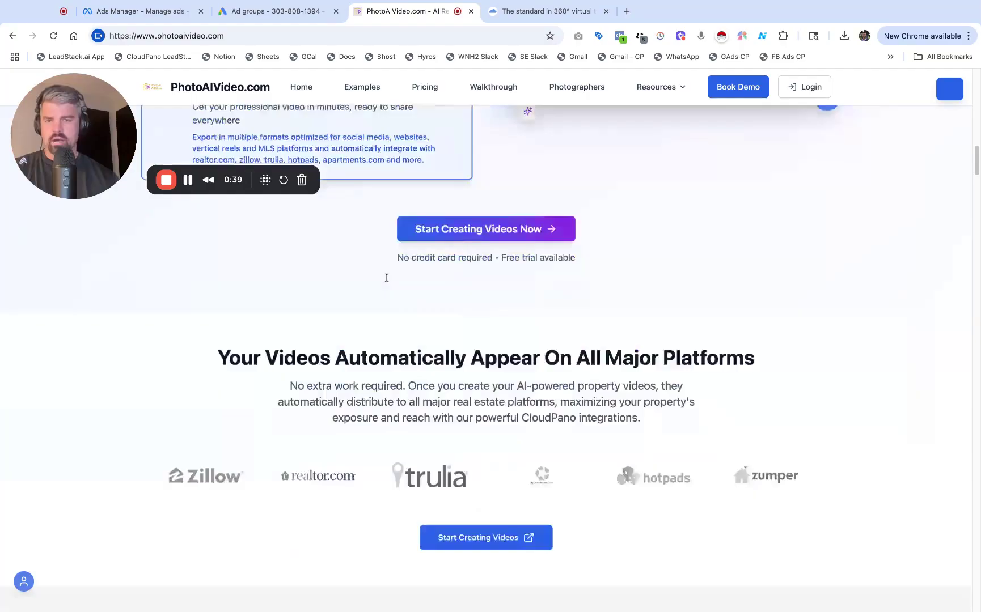
pyautogui.scroll(5, 203, 431)
pyautogui.scroll(-8, 196, 417)
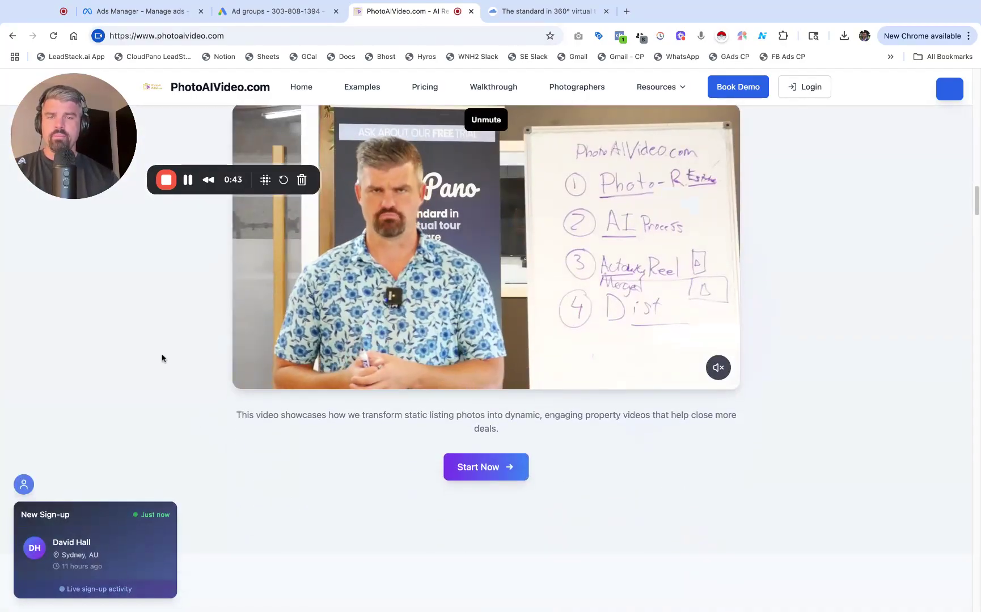
pyautogui.scroll(-8, 162, 358)
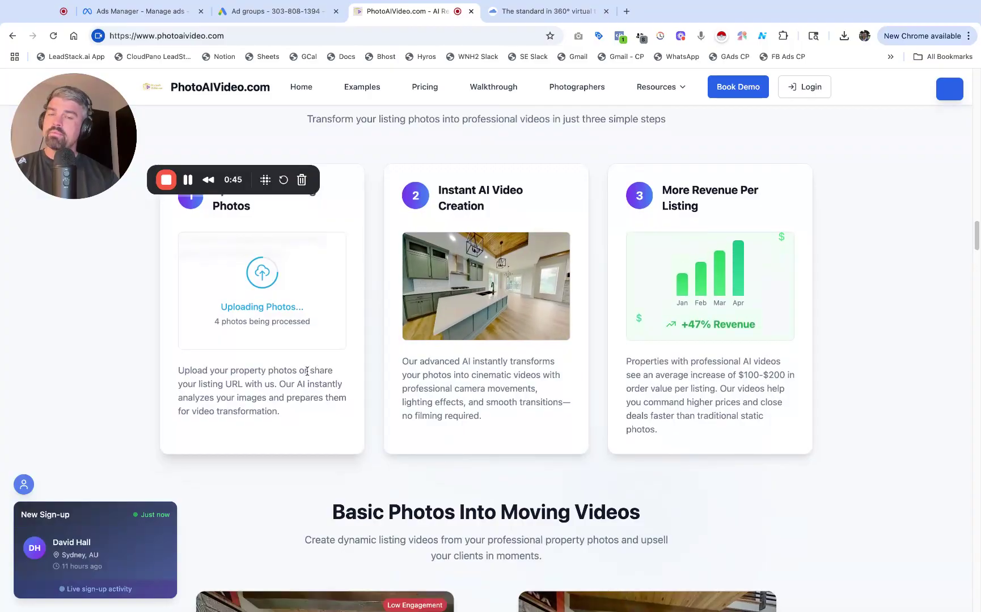
pyautogui.scroll(-3, 528, 300)
pyautogui.scroll(-3, 527, 300)
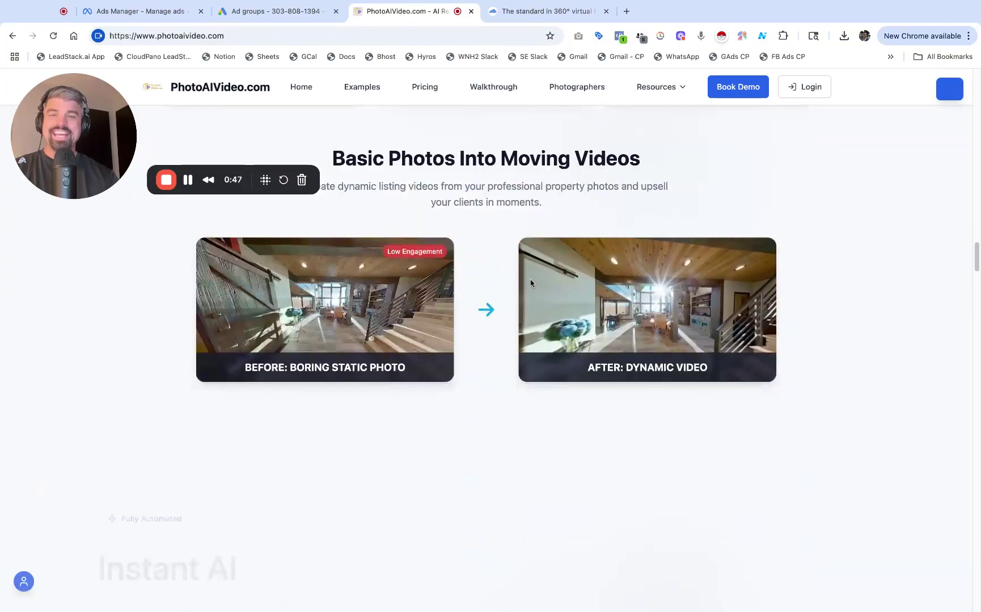
pyautogui.scroll(-20, 500, 288)
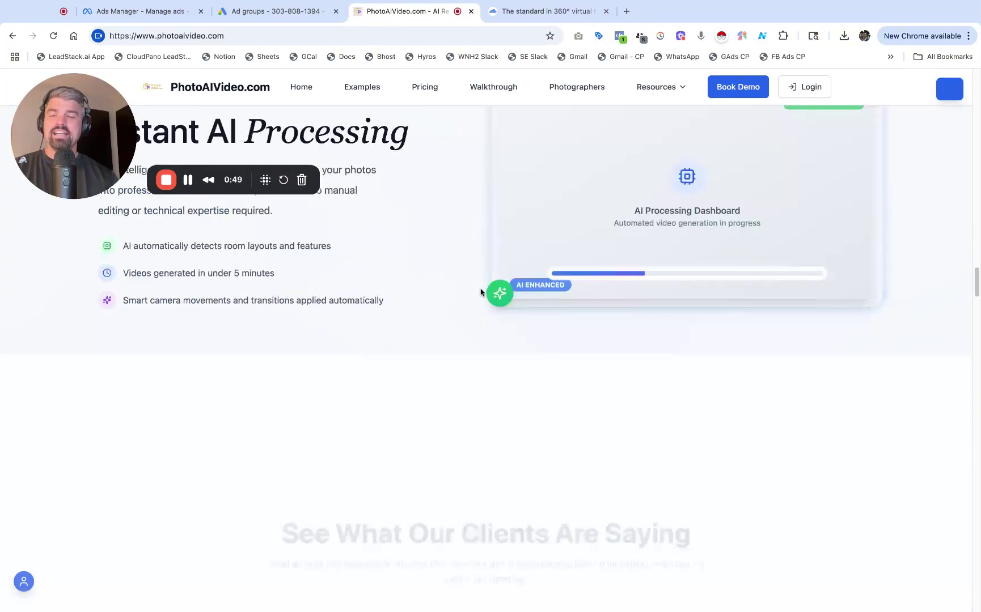
pyautogui.scroll(-3, 481, 287)
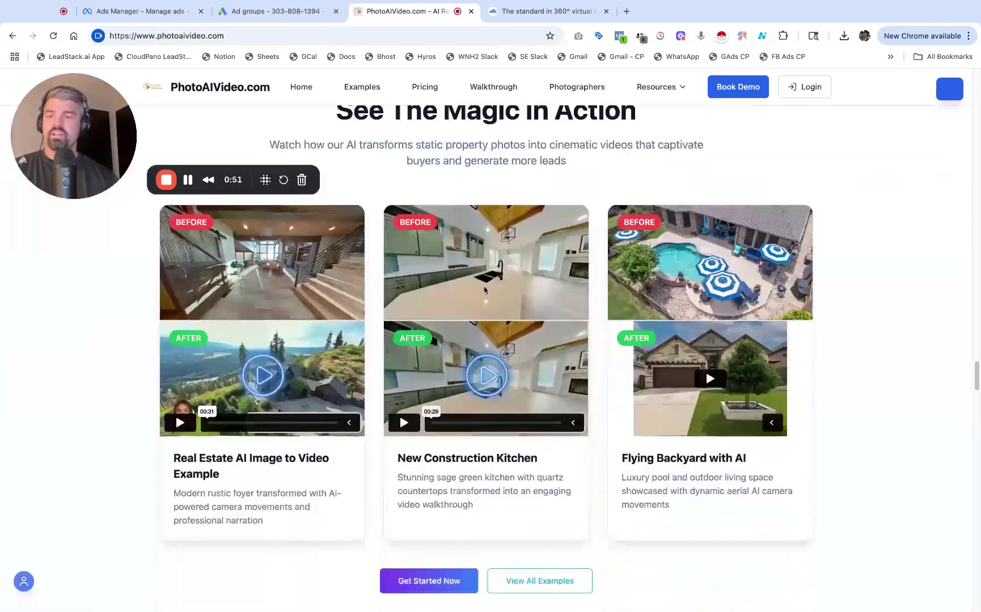
pyautogui.scroll(-15, 381, 188)
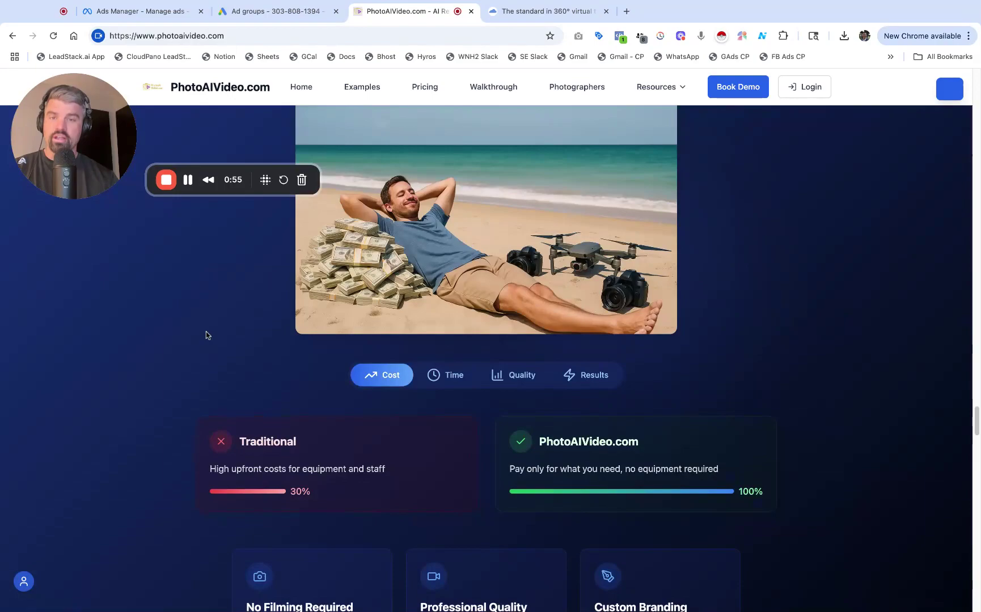
pyautogui.scroll(-8, 206, 335)
pyautogui.scroll(11, 206, 335)
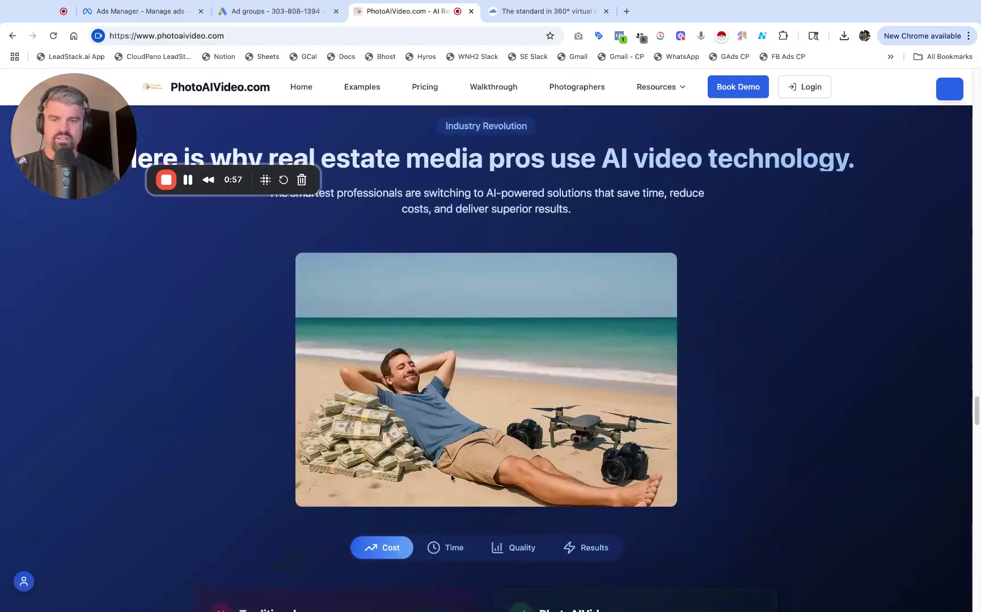
pyautogui.scroll(-18, 200, 374)
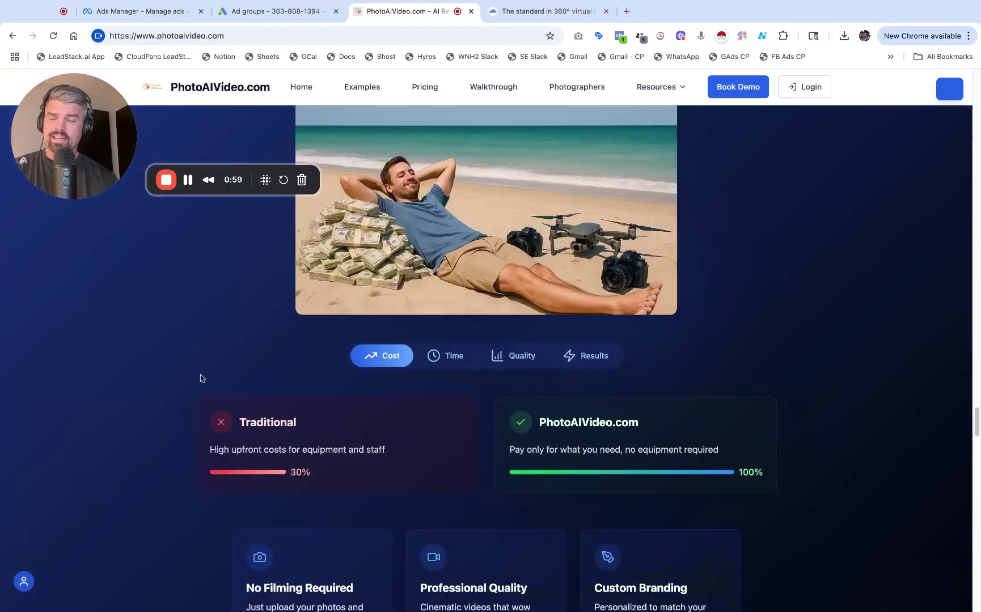
pyautogui.scroll(-15, 200, 379)
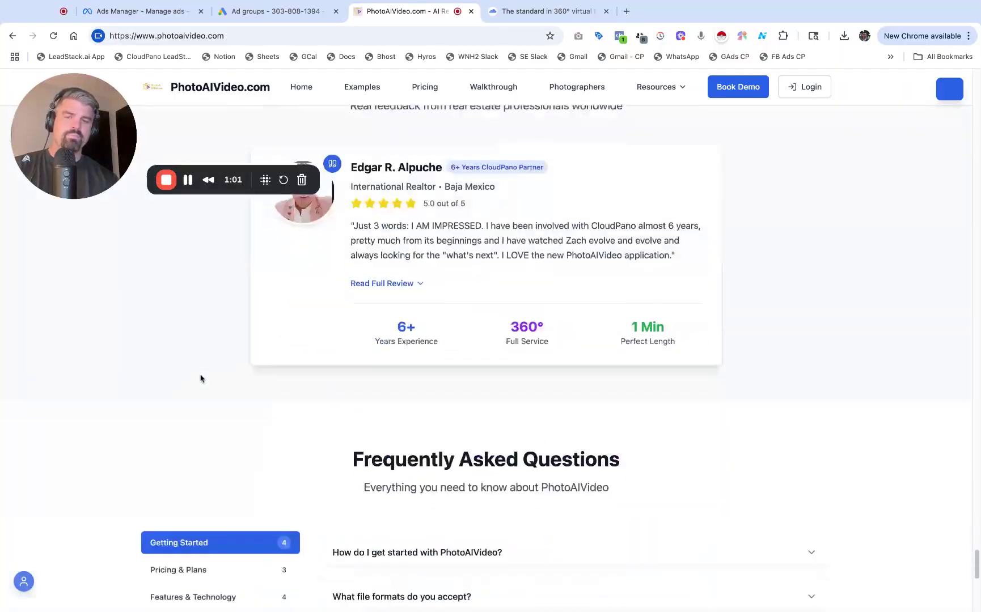
pyautogui.scroll(1, 200, 378)
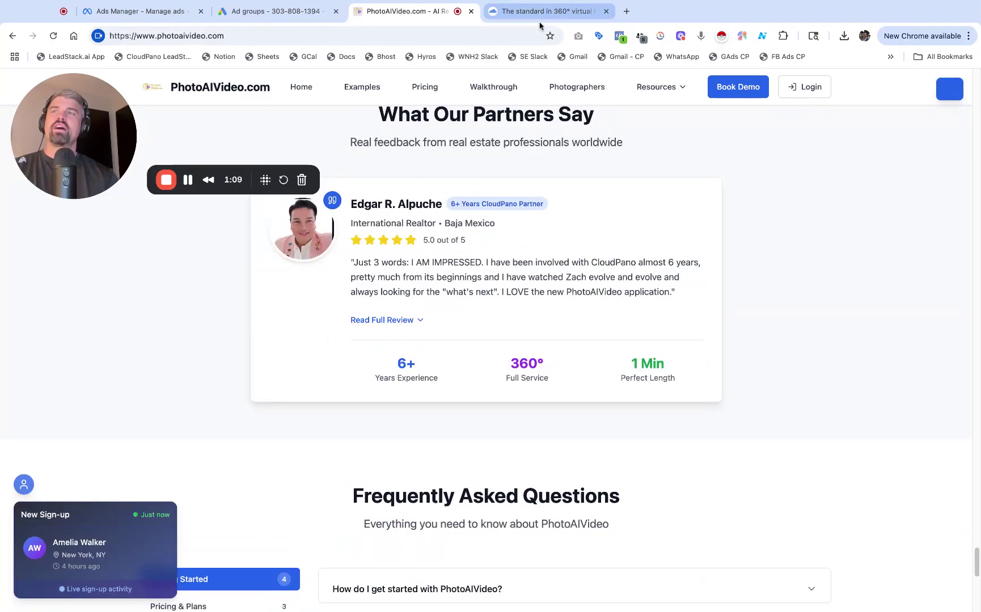
# Step: Glance at the CloudPano site, then browse PhotoAIVideo's Before & After Examples and Preferred Photographer pages
pyautogui.moveTo(67, 91); pyautogui.dragTo(78, 158)
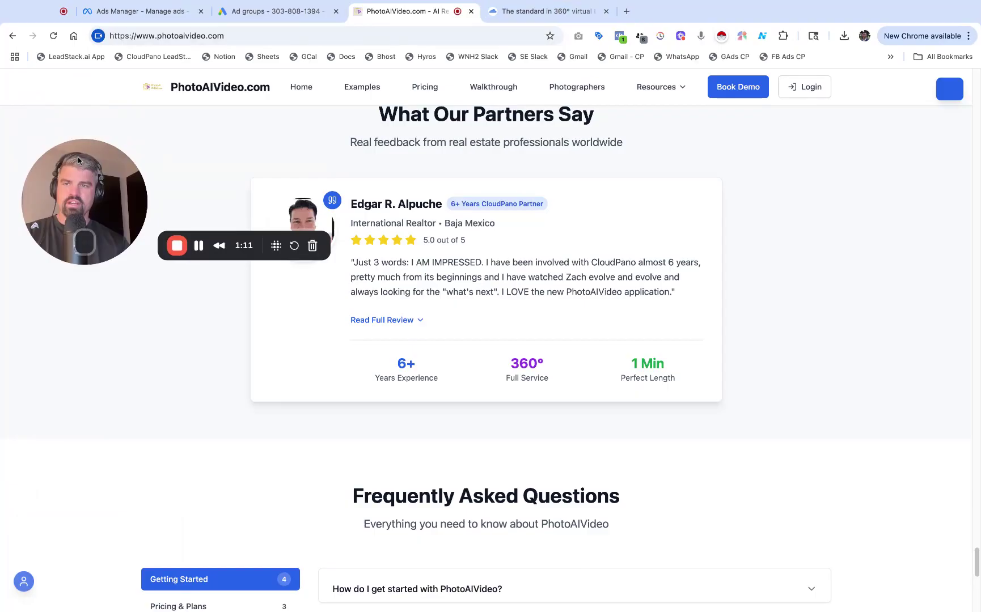
pyautogui.click(519, 6)
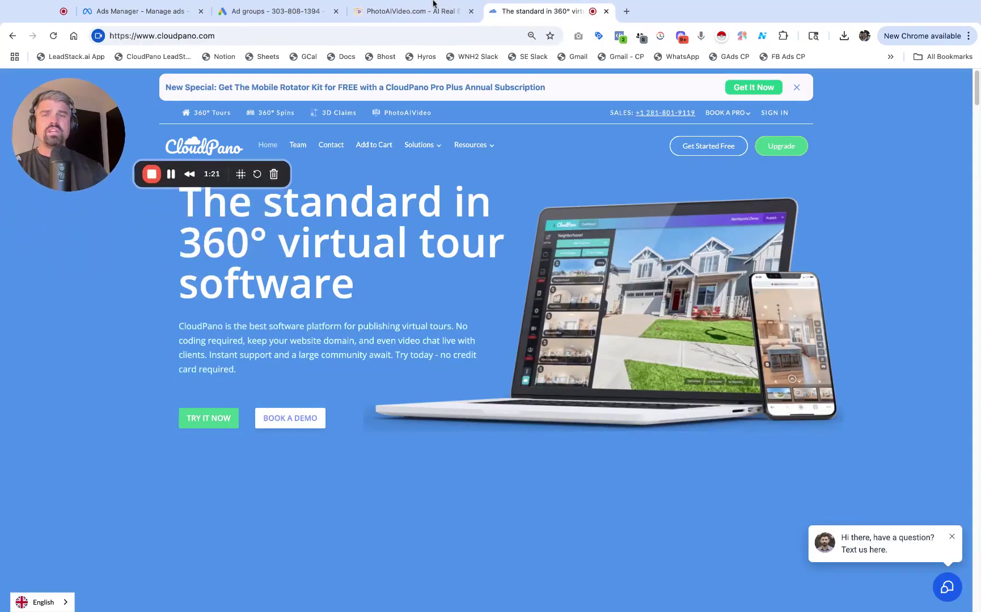
pyautogui.click(405, 13)
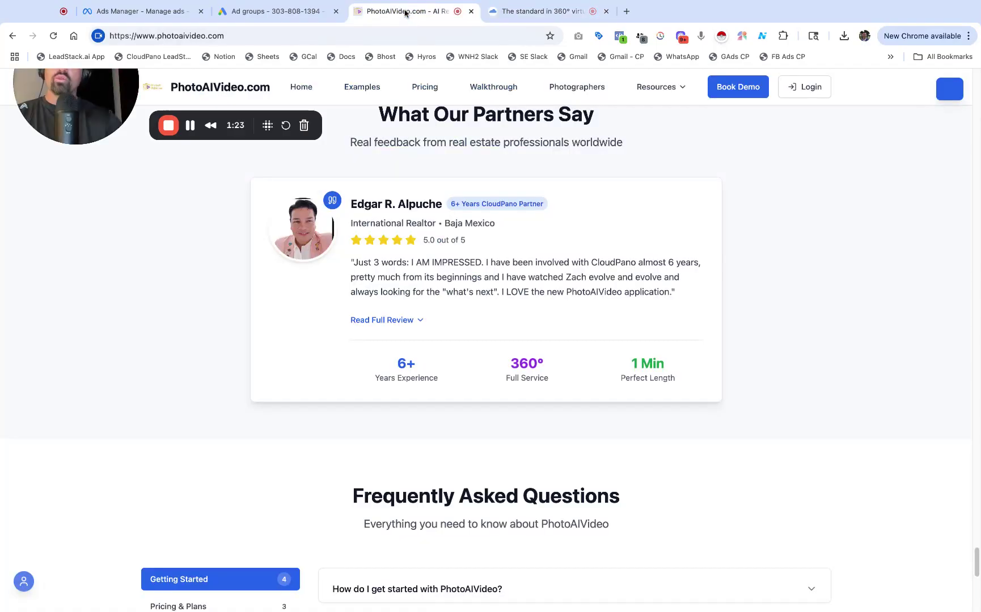
pyautogui.click(371, 88)
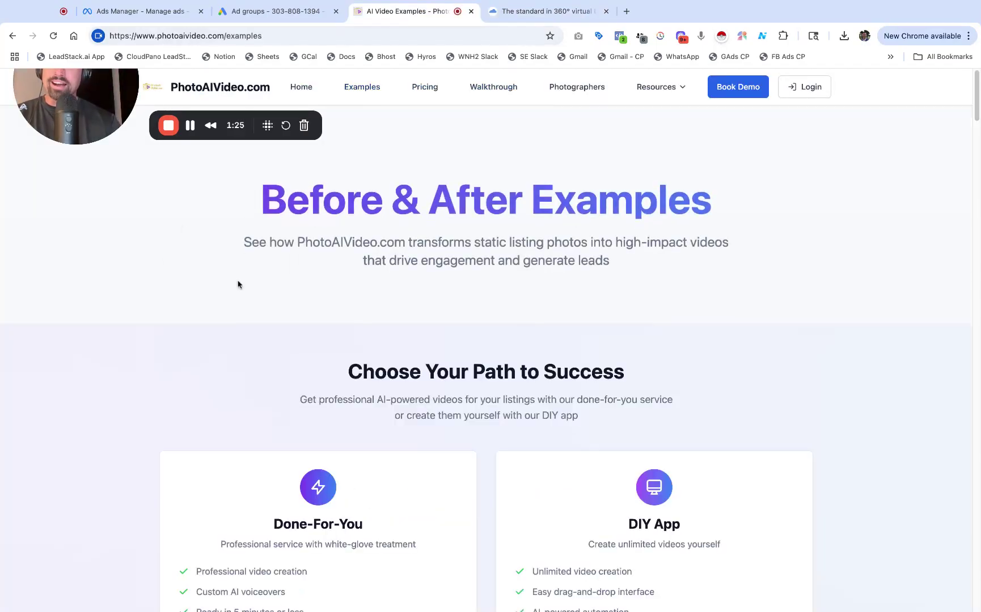
pyautogui.moveTo(97, 107); pyautogui.dragTo(111, 195)
pyautogui.scroll(-10, 567, 321)
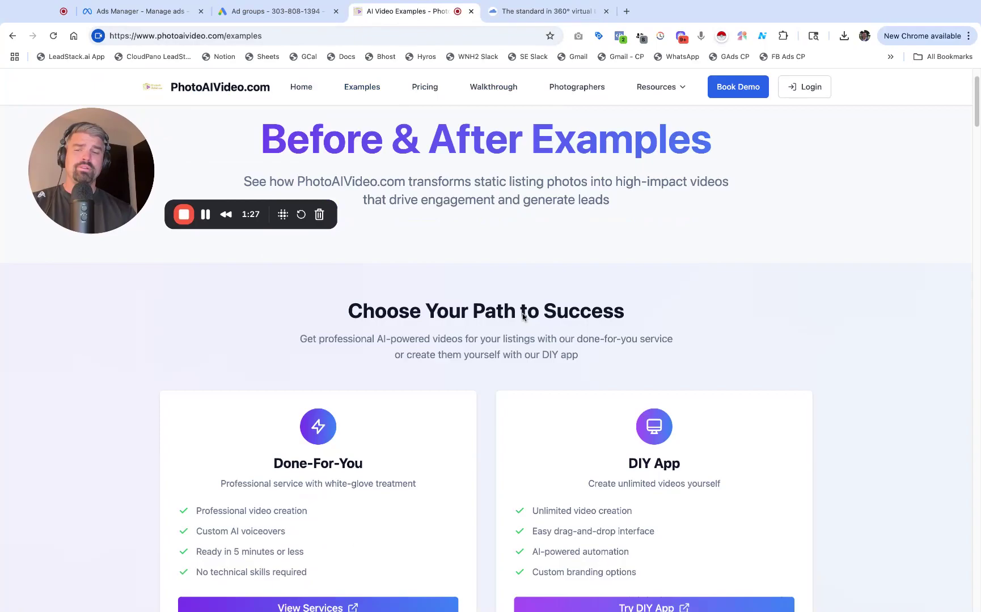
pyautogui.scroll(-15, 522, 316)
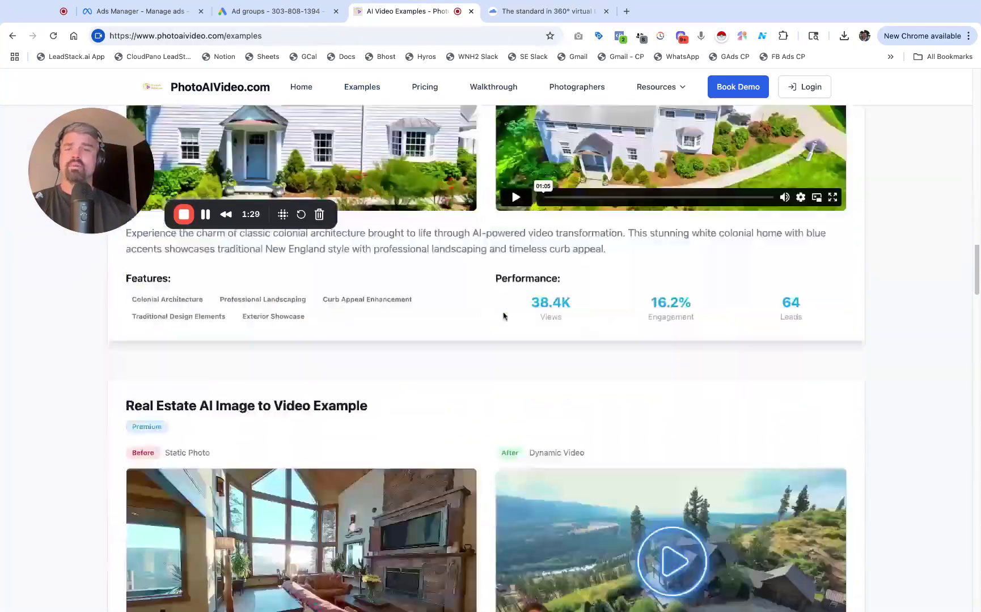
pyautogui.scroll(-5, 504, 310)
pyautogui.scroll(20, 504, 310)
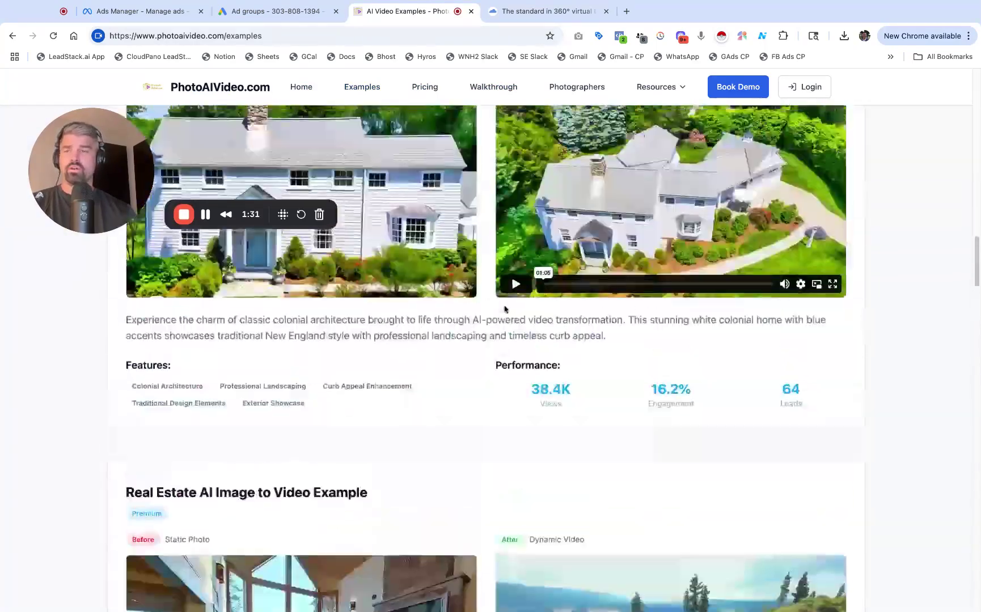
pyautogui.scroll(10, 504, 309)
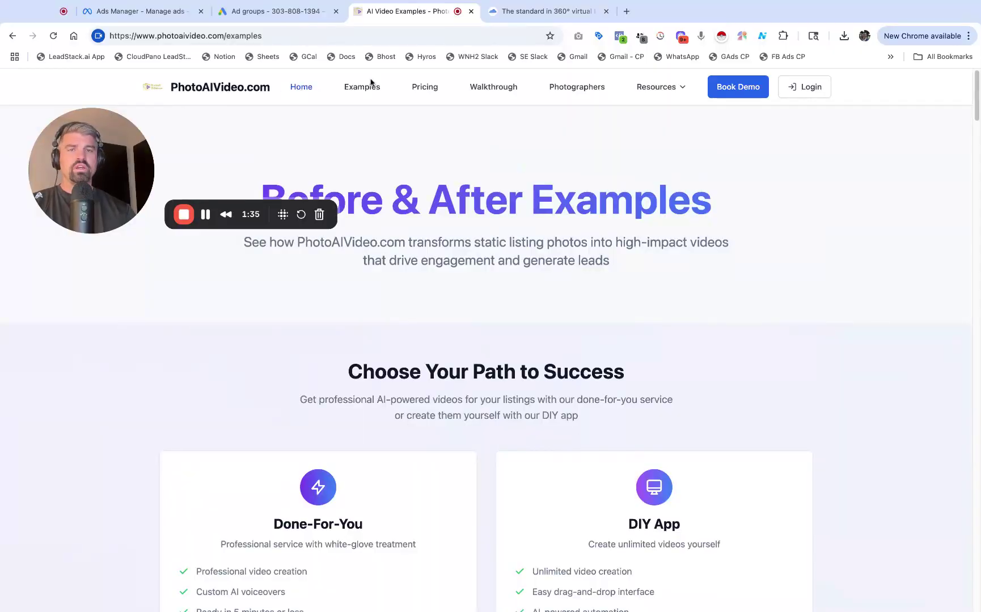
pyautogui.click(551, 89)
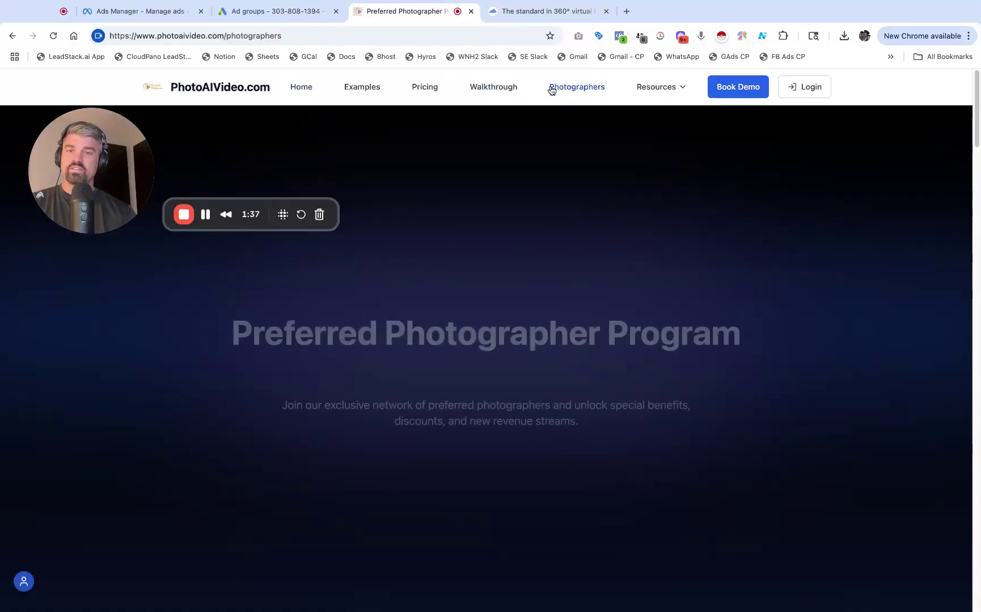
pyautogui.click(301, 89)
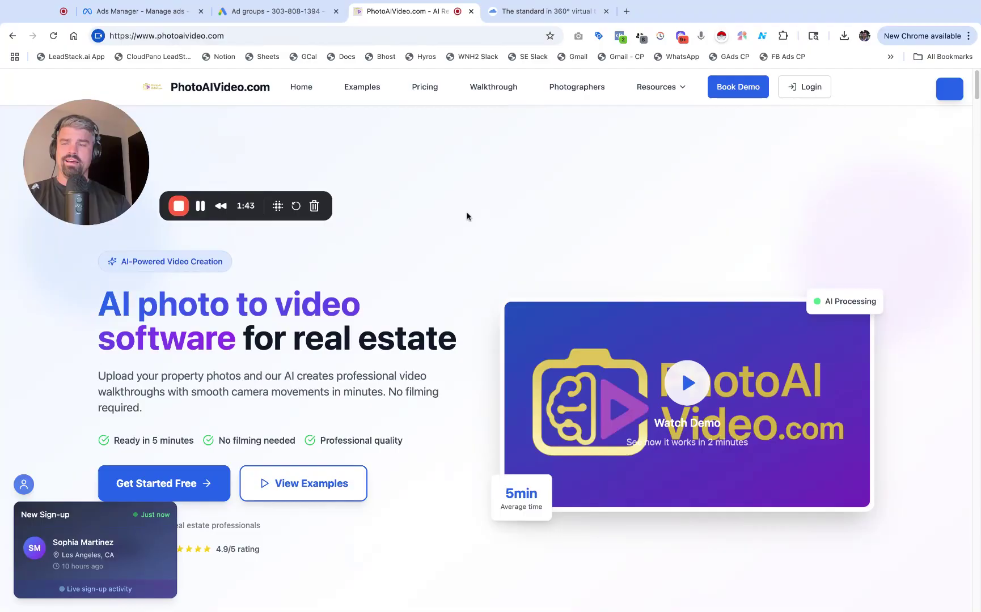
# Step: In a new tab, search Google for a timer and set it to 00:01:00
pyautogui.click(627, 11)
pyautogui.write('timer')
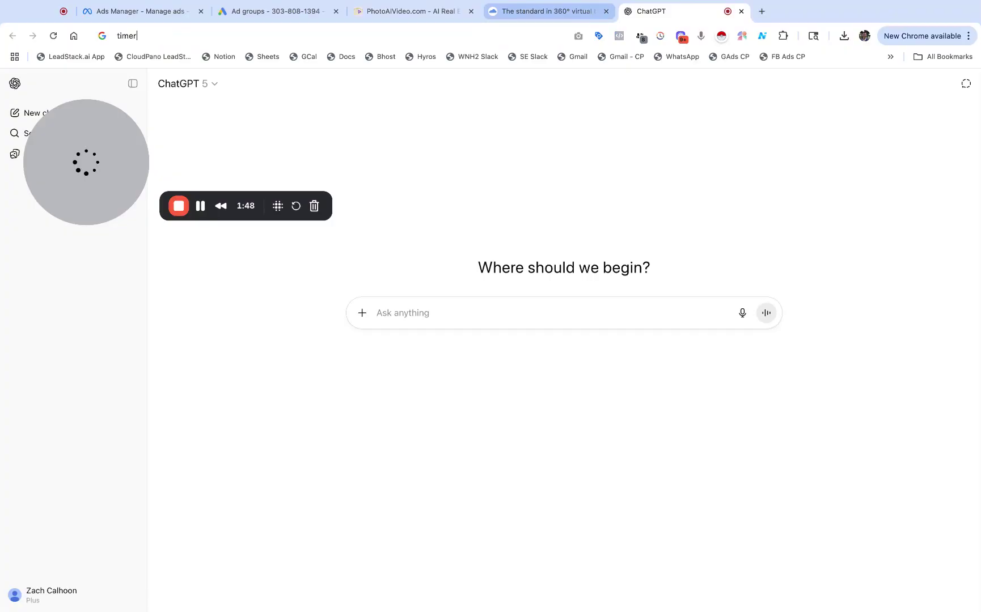
pyautogui.press('Return')
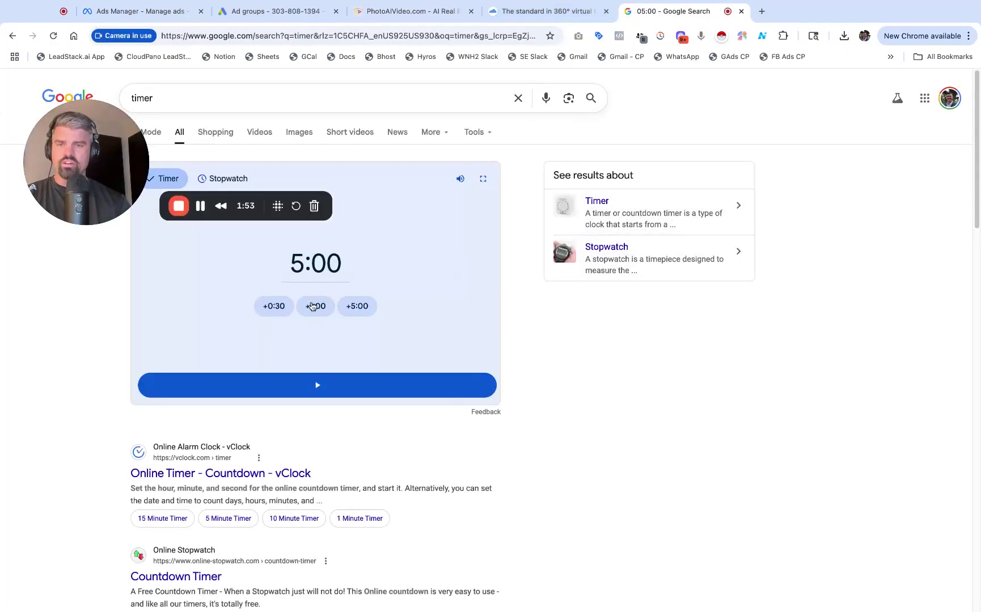
pyautogui.click(326, 267)
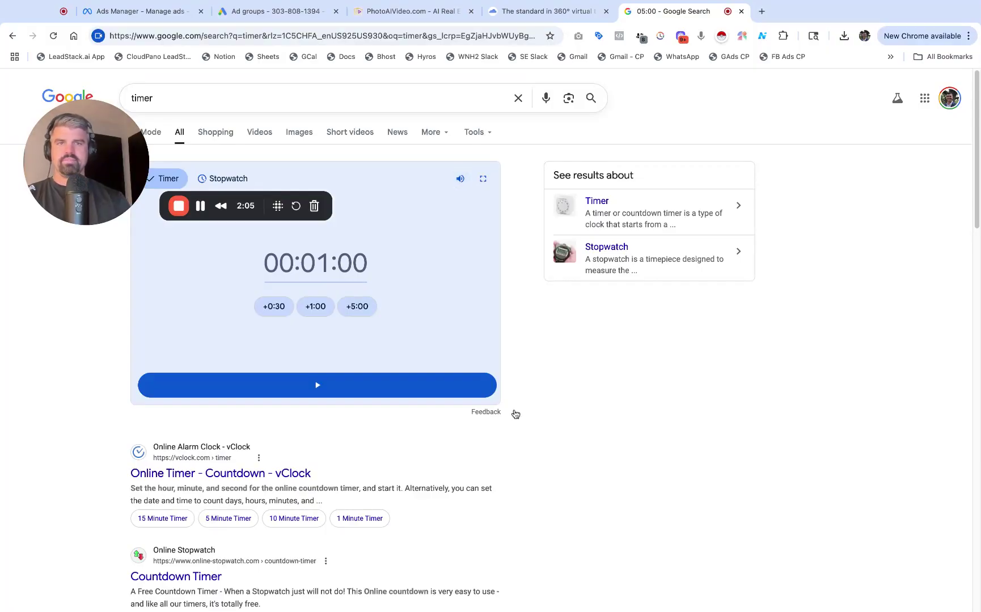
pyautogui.click(483, 357)
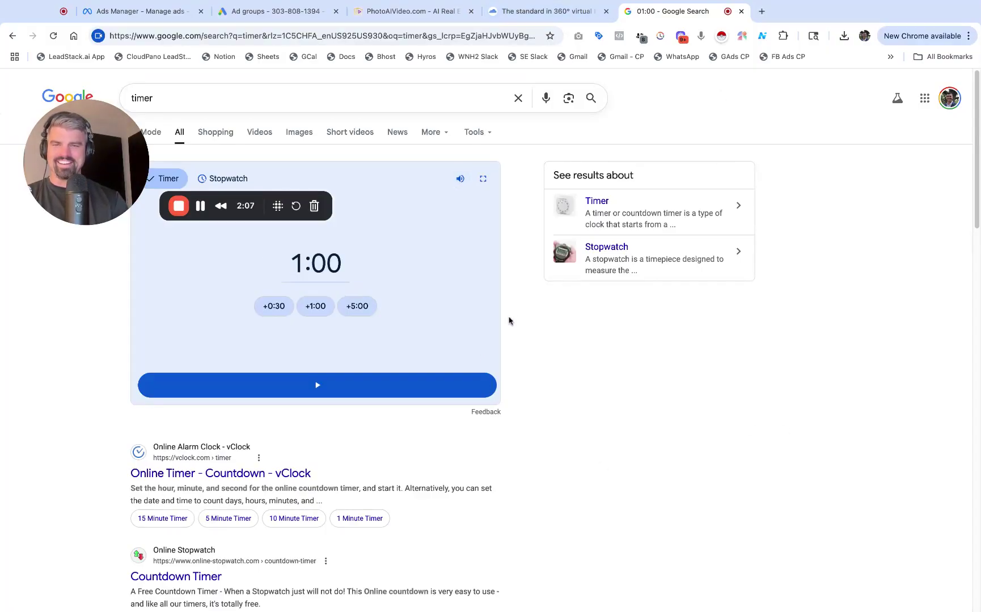
# Step: Start the one-minute countdown and return to the PhotoAIVideo.com tab
pyautogui.moveTo(116, 168); pyautogui.dragTo(109, 231)
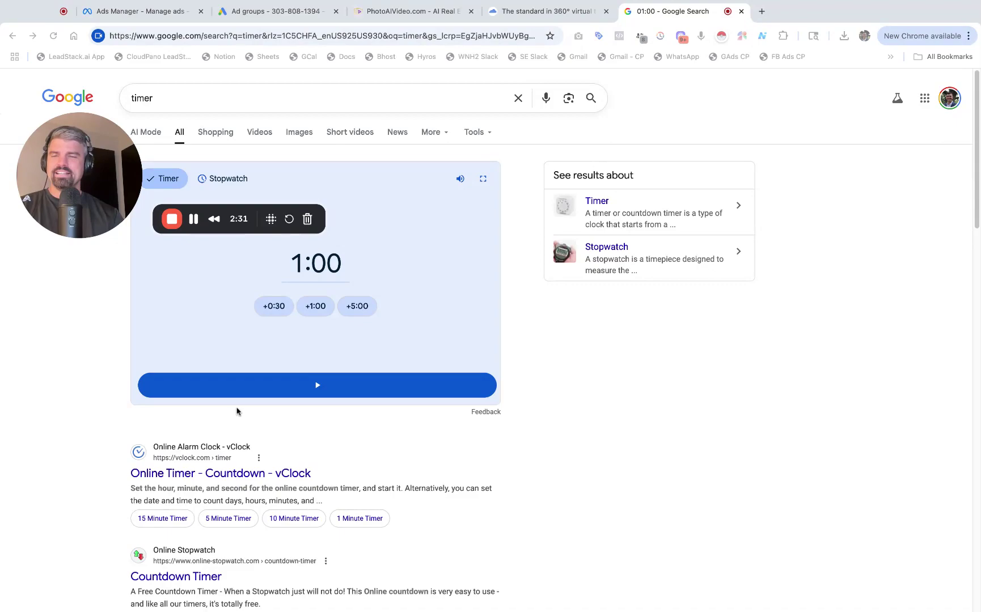
pyautogui.click(89, 310)
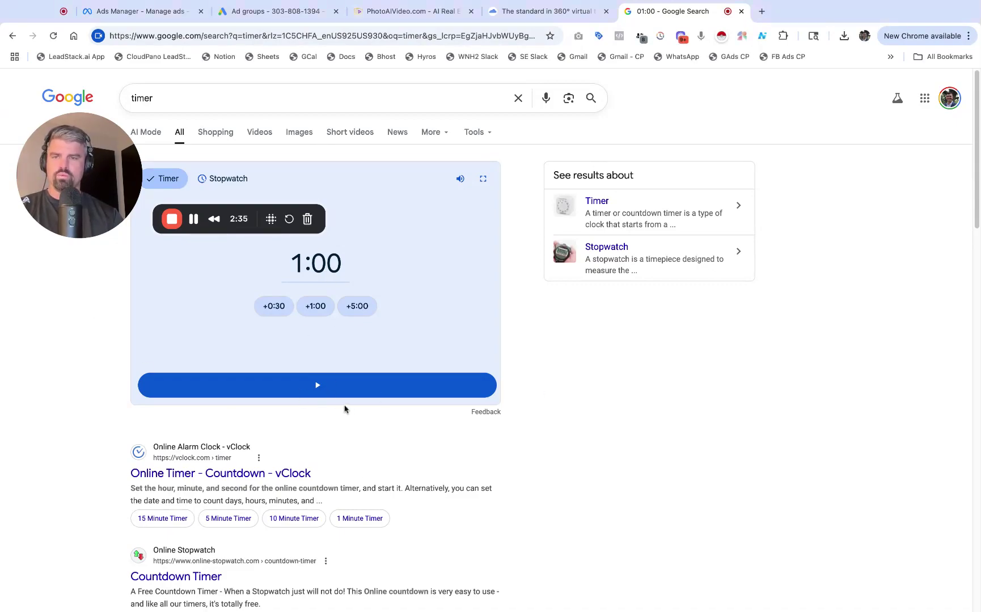
pyautogui.click(332, 386)
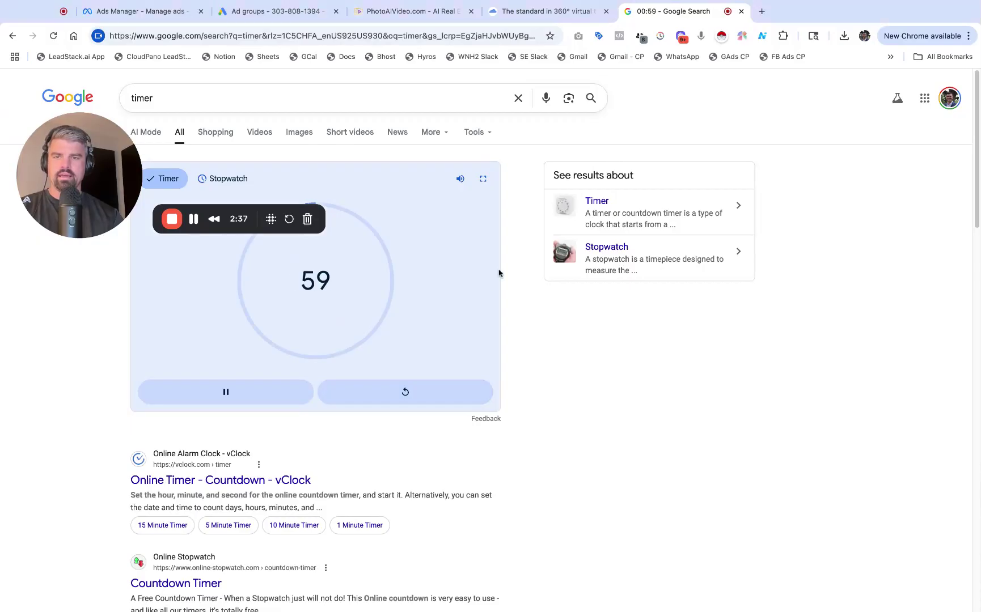
pyautogui.click(443, 18)
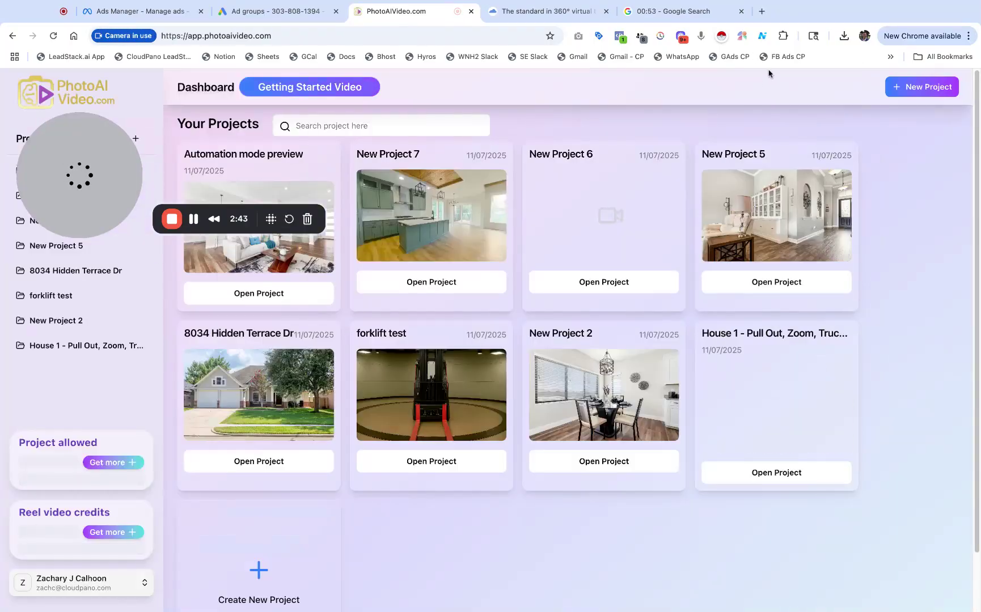
# Step: Create New Project 9 and upload the 12 listing photos into it
pyautogui.moveTo(71, 124); pyautogui.dragTo(119, 290)
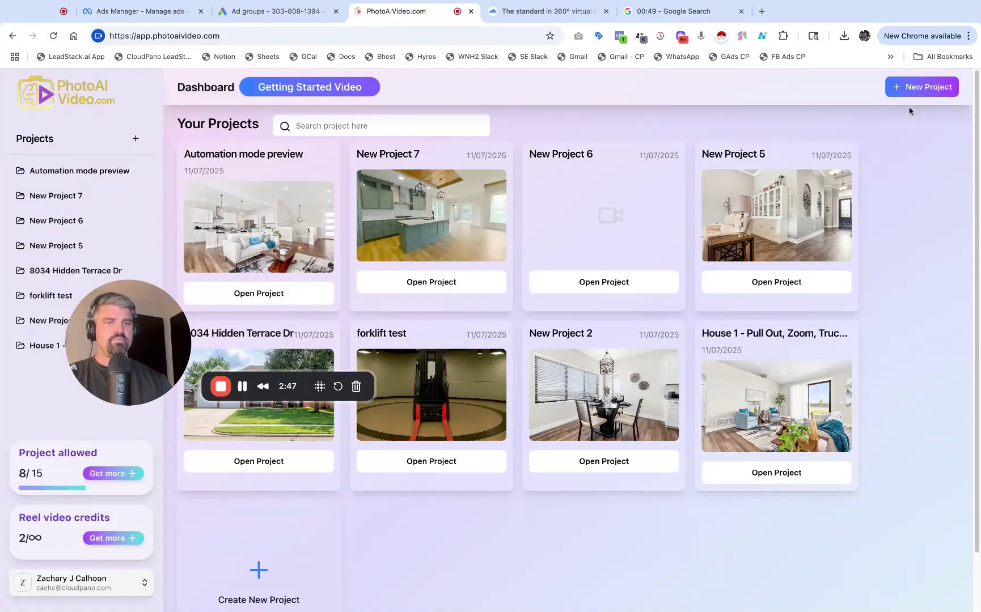
pyautogui.click(909, 90)
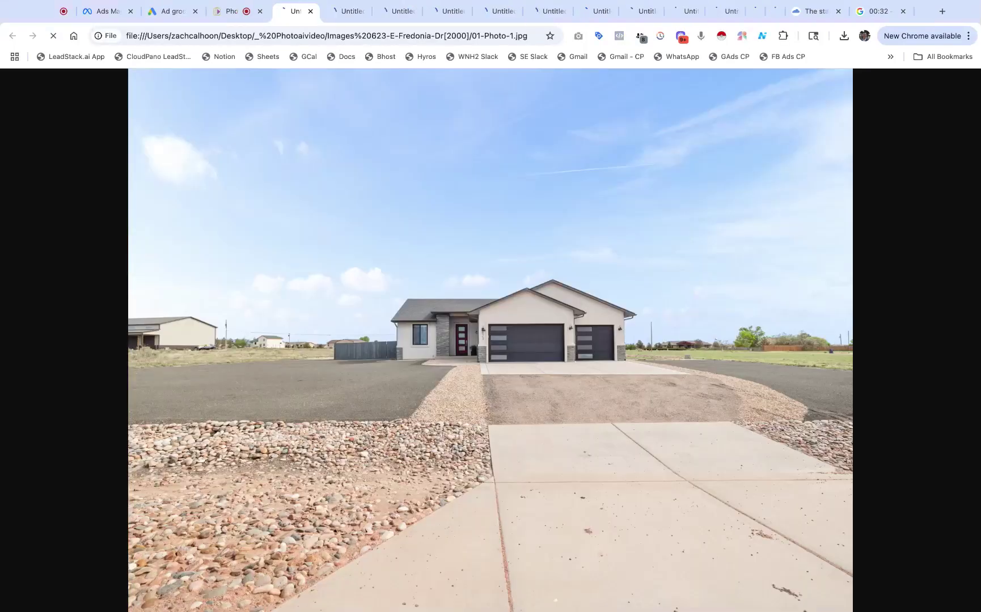
pyautogui.click(201, 10)
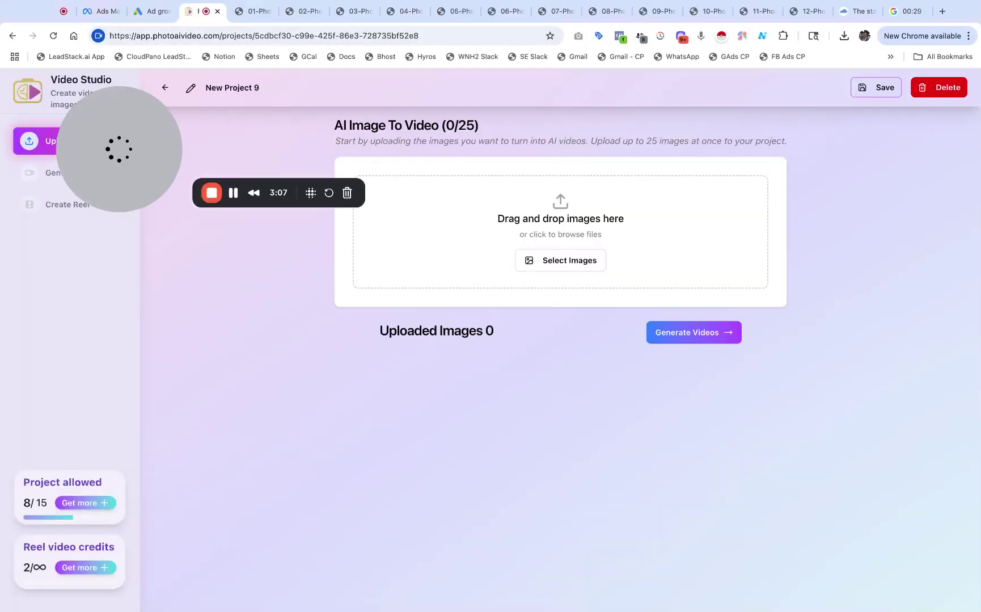
pyautogui.moveTo(350, 285); pyautogui.dragTo(352, 291)
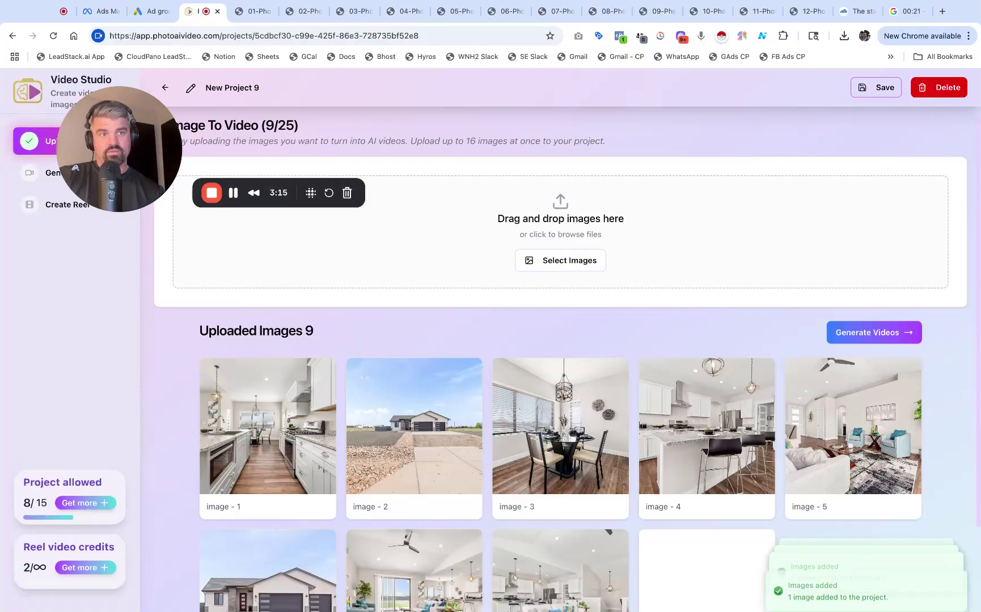
pyautogui.scroll(-1, 562, 320)
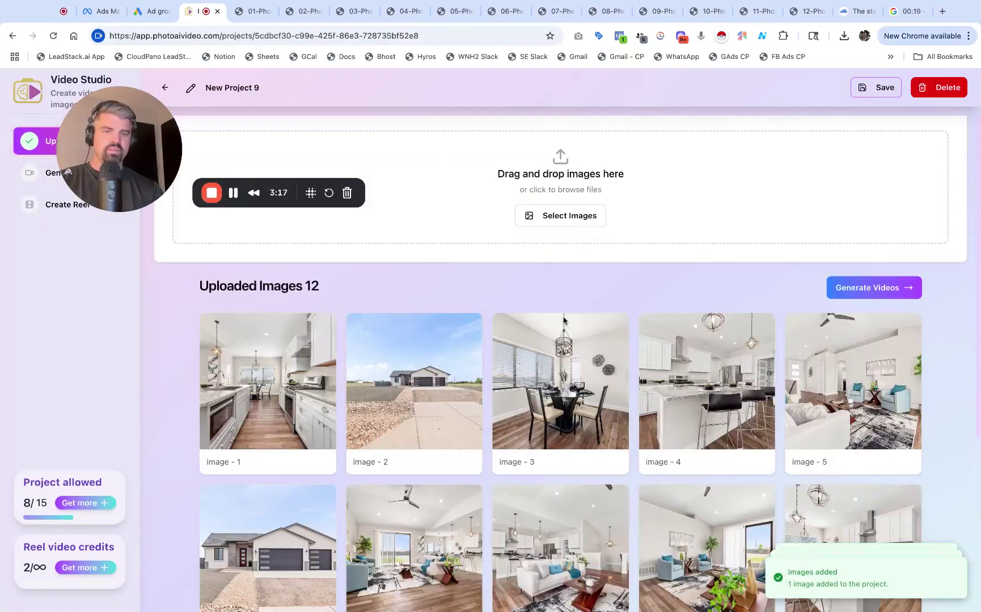
pyautogui.scroll(-3, 563, 320)
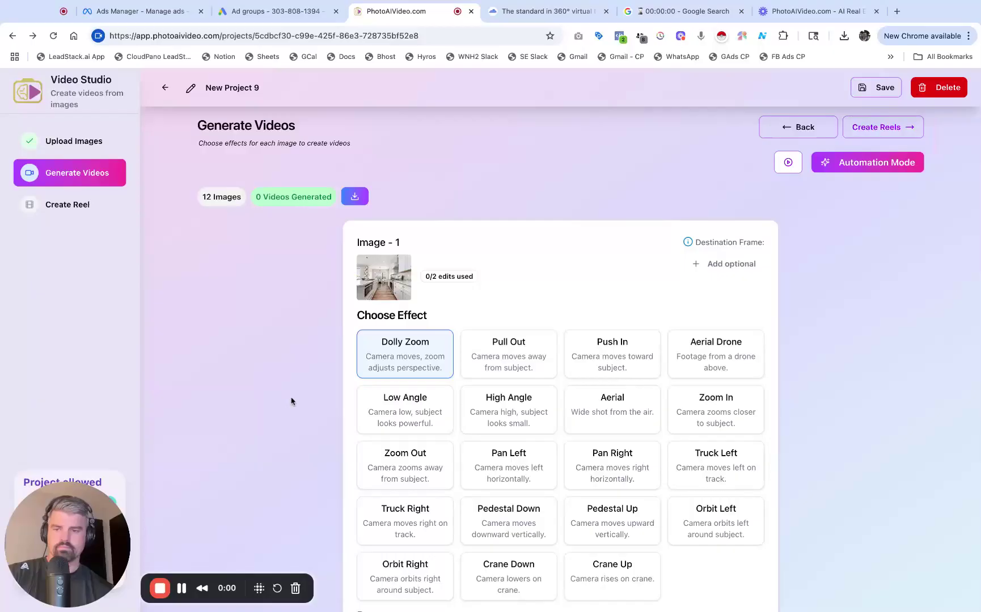
# Step: Generate clips for images 1 and 2 with their default effects
pyautogui.scroll(-3, 562, 465)
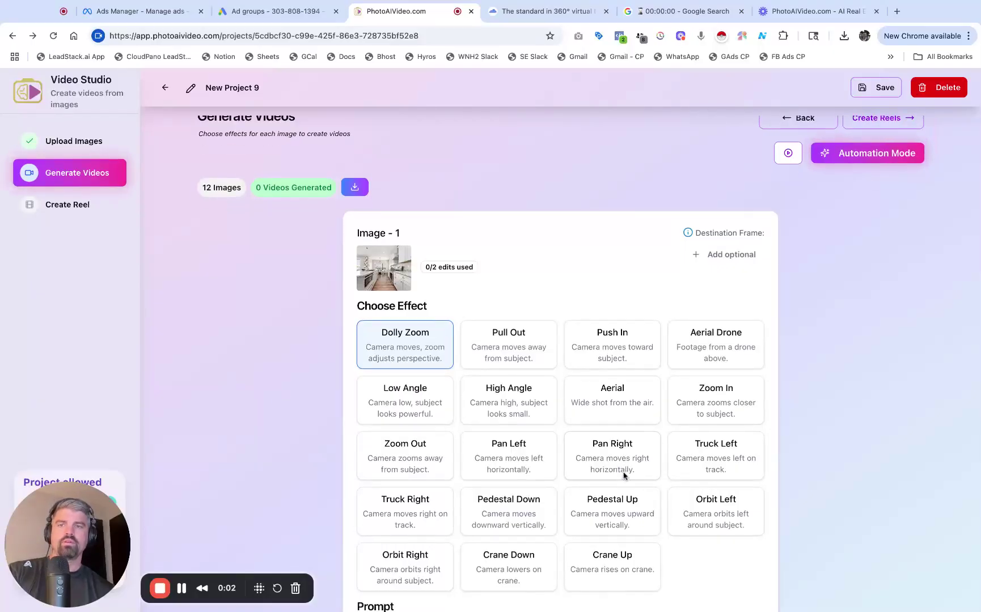
pyautogui.click(724, 551)
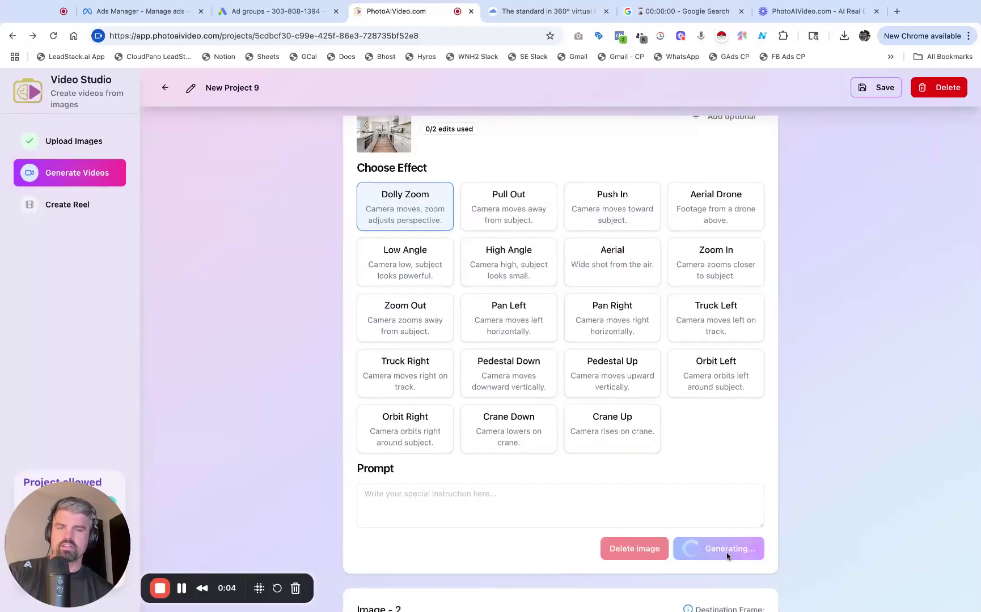
pyautogui.scroll(-6, 819, 492)
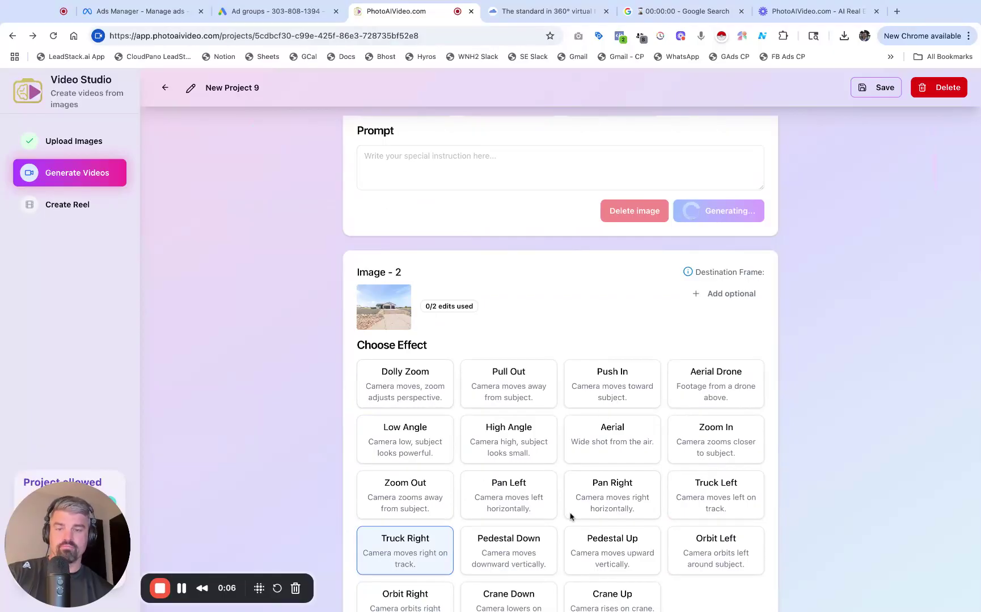
pyautogui.scroll(-3, 571, 516)
pyautogui.click(732, 537)
pyautogui.scroll(-7, 831, 460)
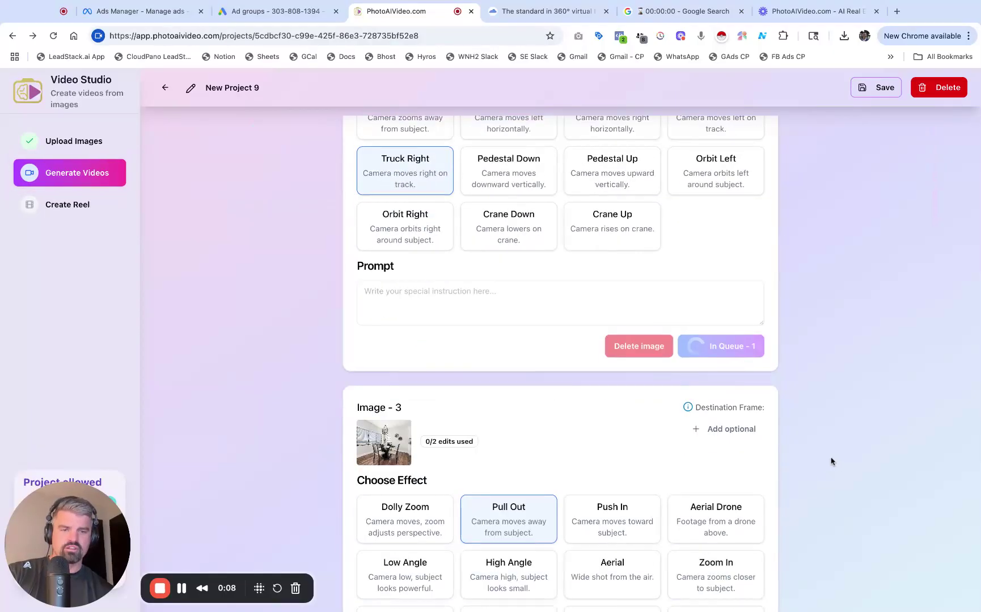
pyautogui.scroll(-8, 719, 521)
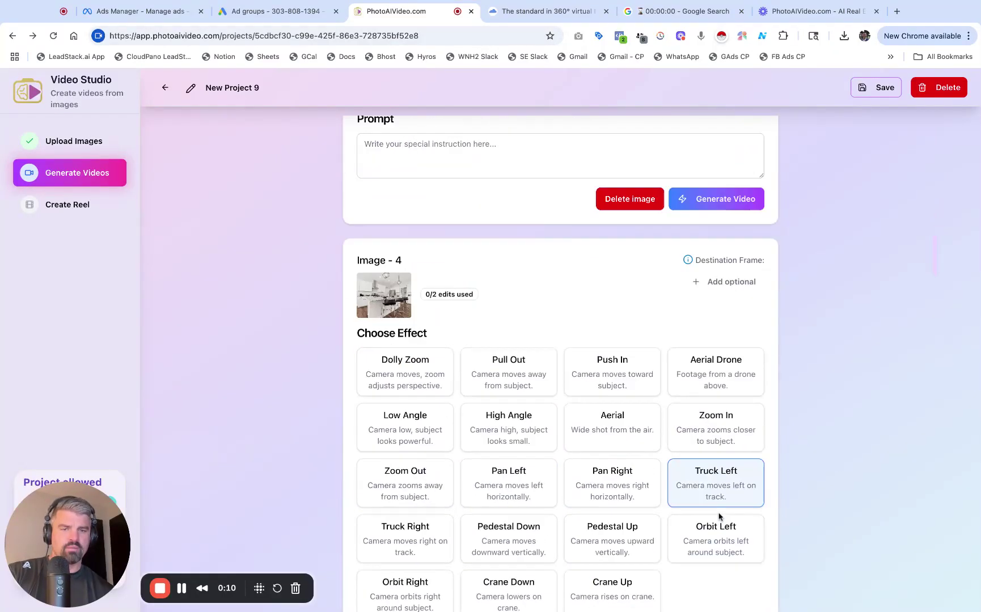
pyautogui.scroll(7, 597, 324)
# Step: Switch images 3 and 4 to Dolly Zoom and queue both clips
pyautogui.click(418, 244)
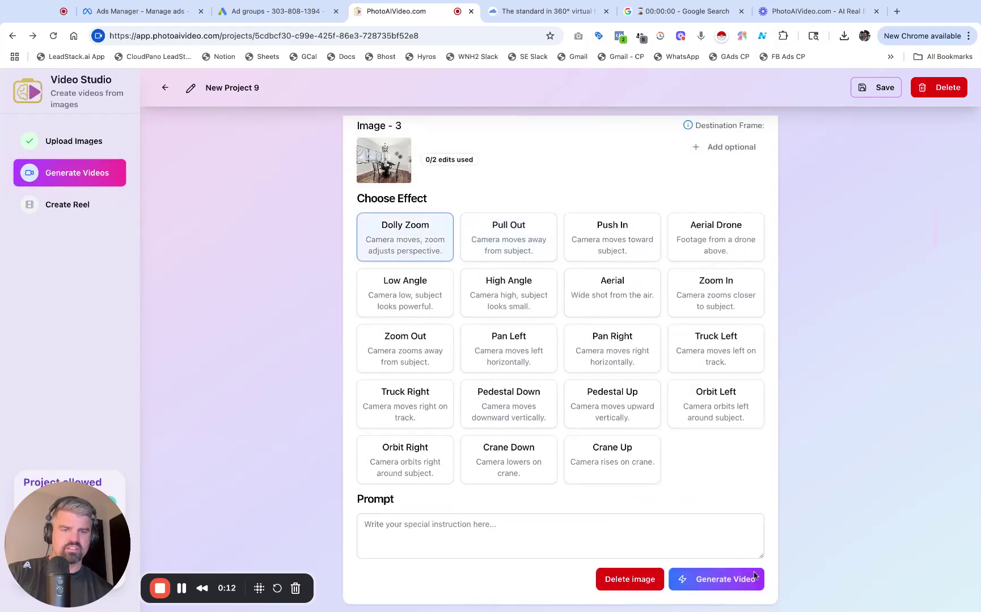
pyautogui.click(700, 580)
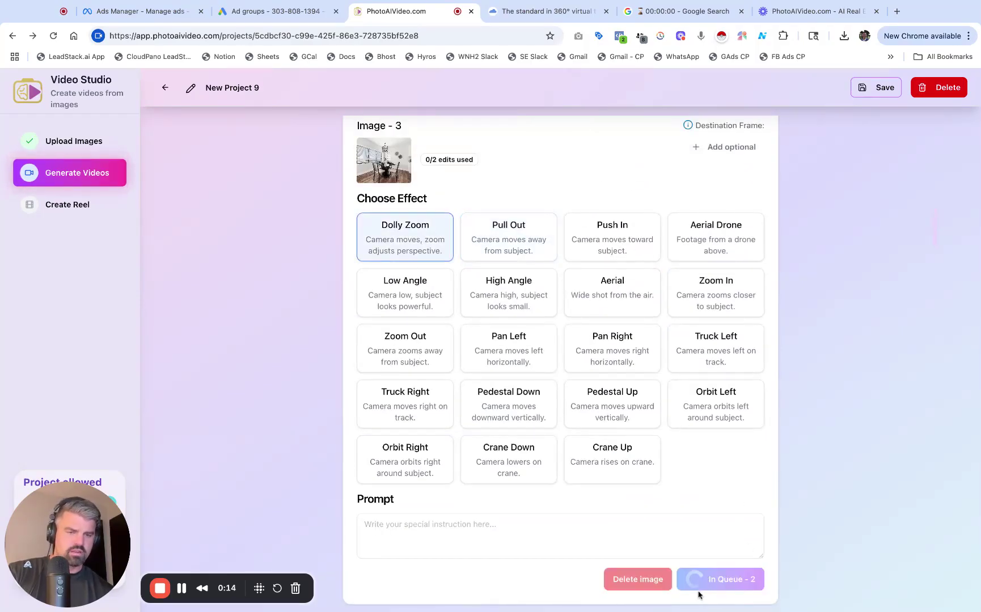
pyautogui.scroll(-8, 707, 525)
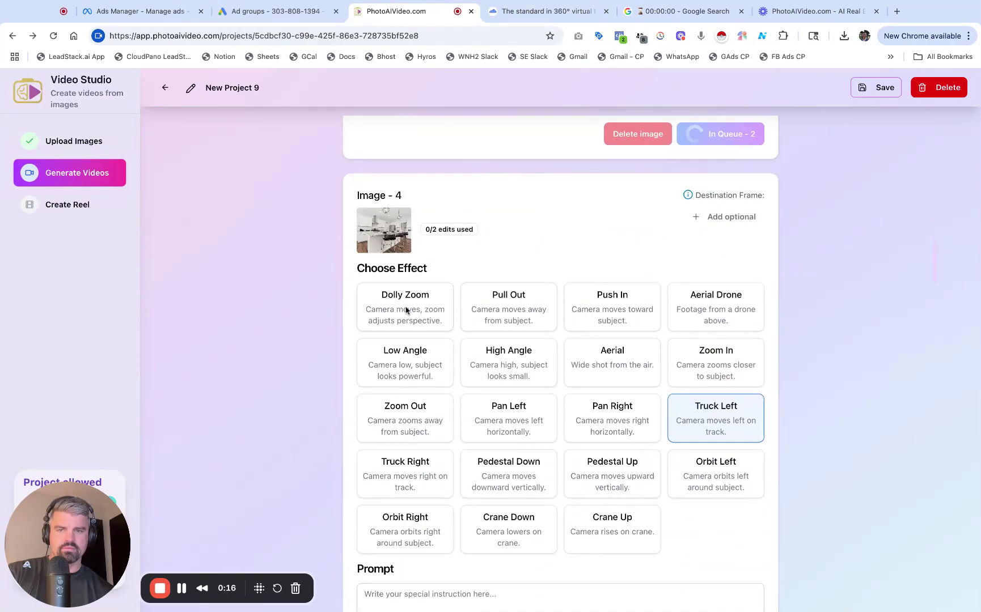
pyautogui.click(405, 310)
pyautogui.scroll(-3, 729, 516)
pyautogui.click(716, 454)
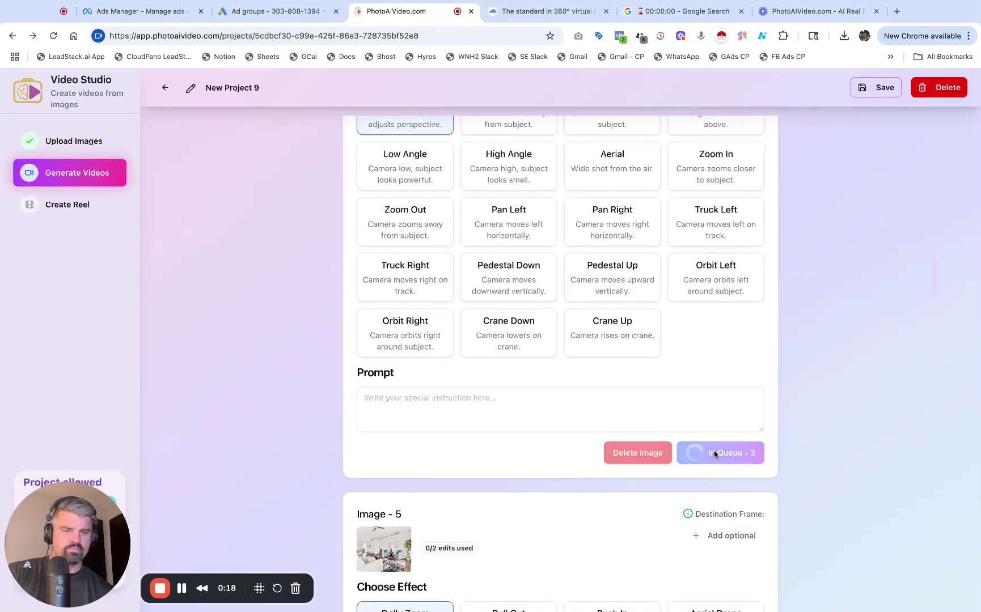
# Step: Queue image 6's clip and change image 7's effect to Push In
pyautogui.scroll(-7, 714, 455)
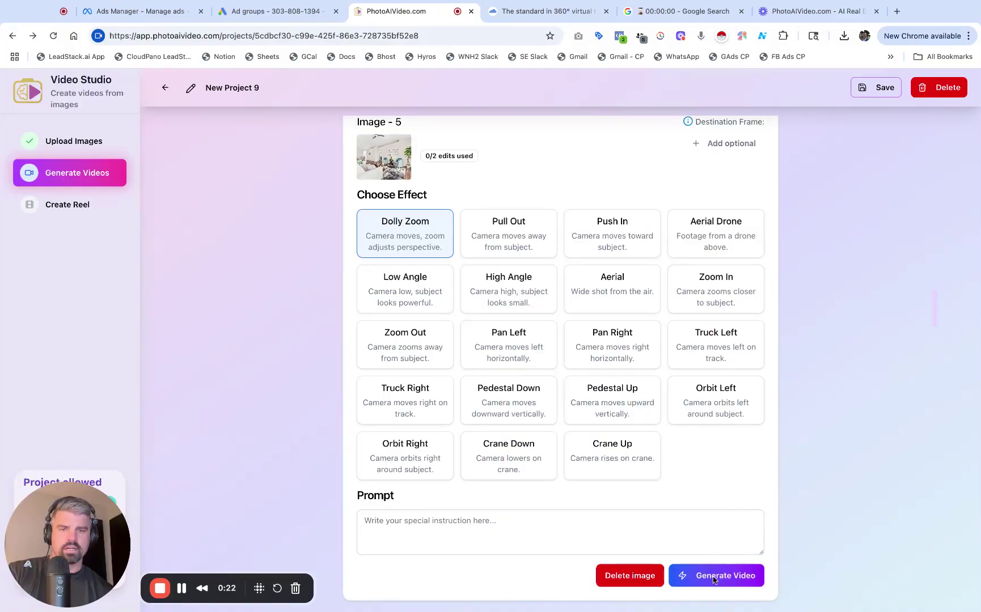
pyautogui.scroll(-10, 732, 498)
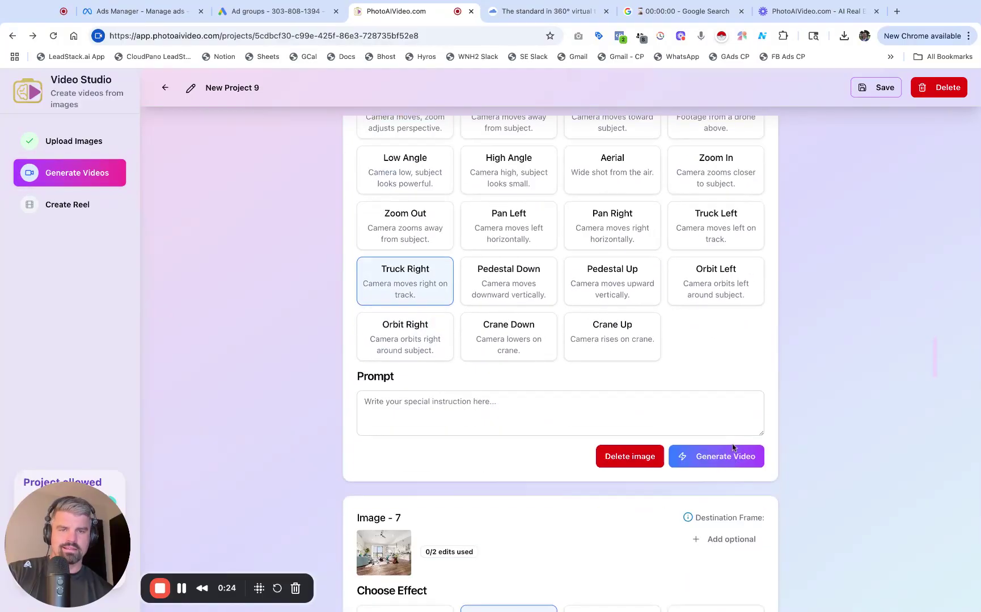
pyautogui.click(724, 455)
pyautogui.scroll(-3, 727, 404)
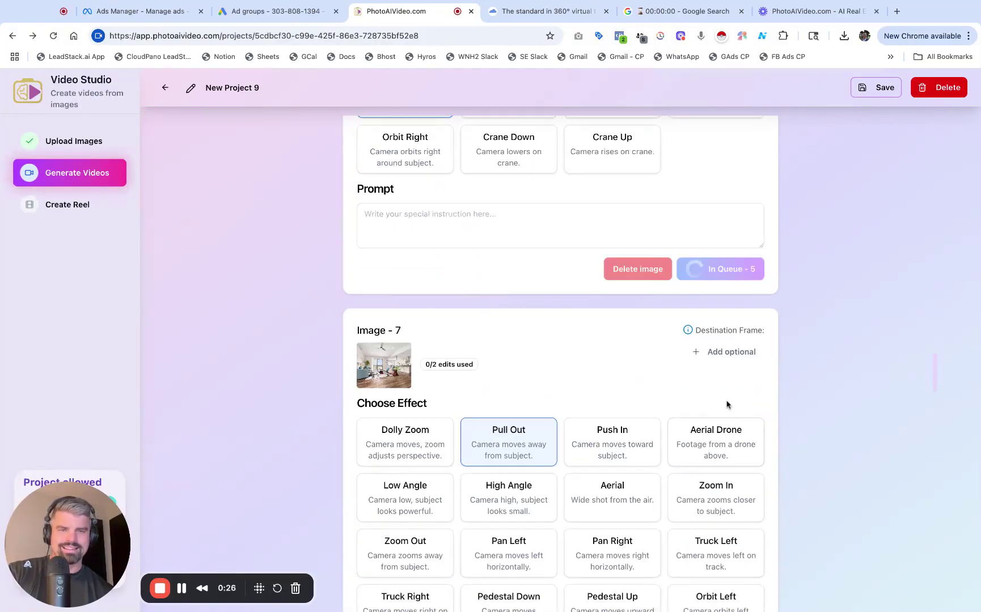
pyautogui.scroll(-3, 712, 366)
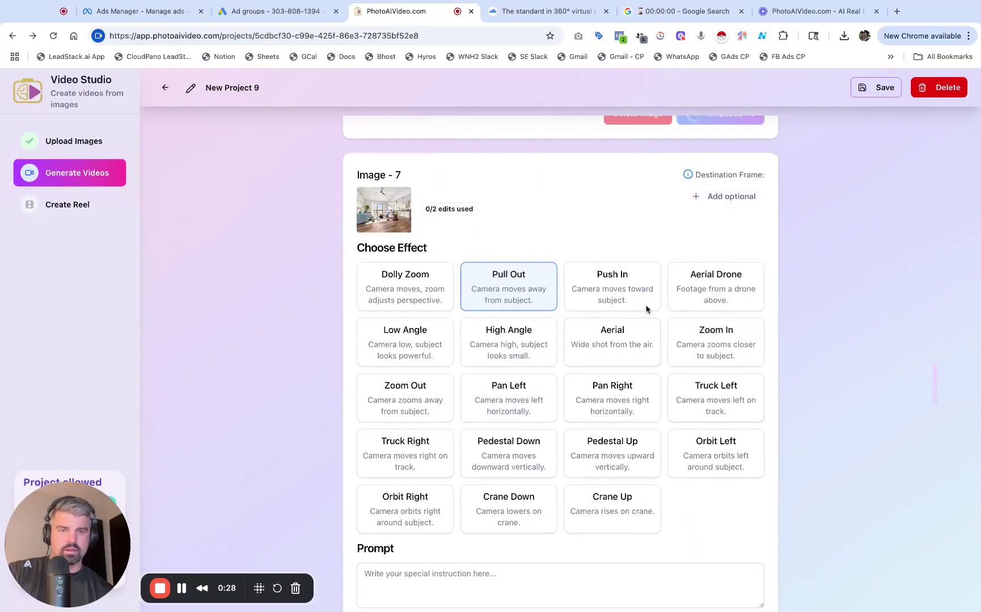
pyautogui.click(631, 292)
pyautogui.scroll(-3, 686, 357)
# Step: Queue video generation for Images 7, 8, 9 and 10
pyautogui.click(719, 436)
pyautogui.scroll(-3, 757, 343)
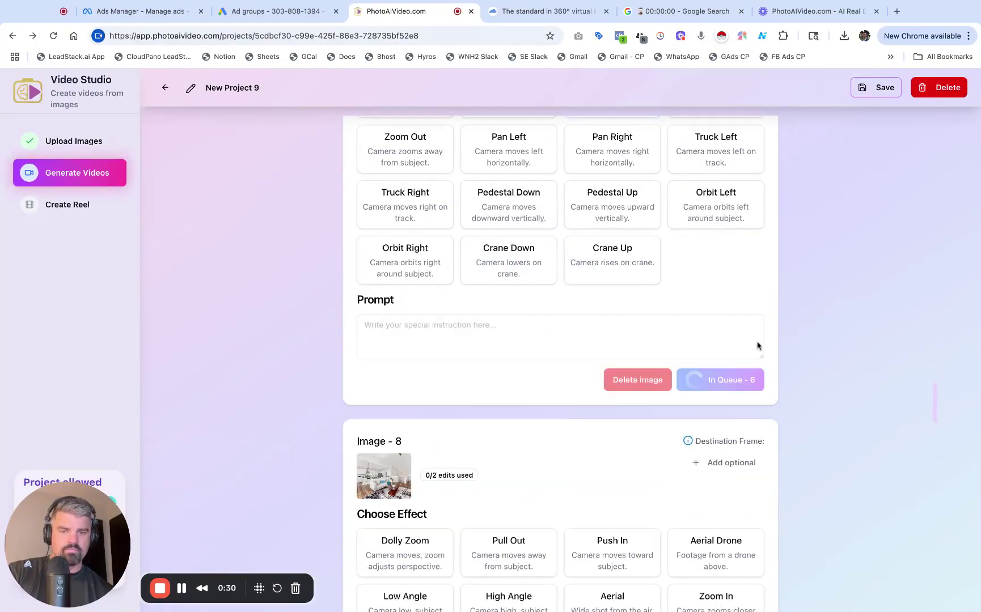
pyautogui.scroll(-3, 610, 474)
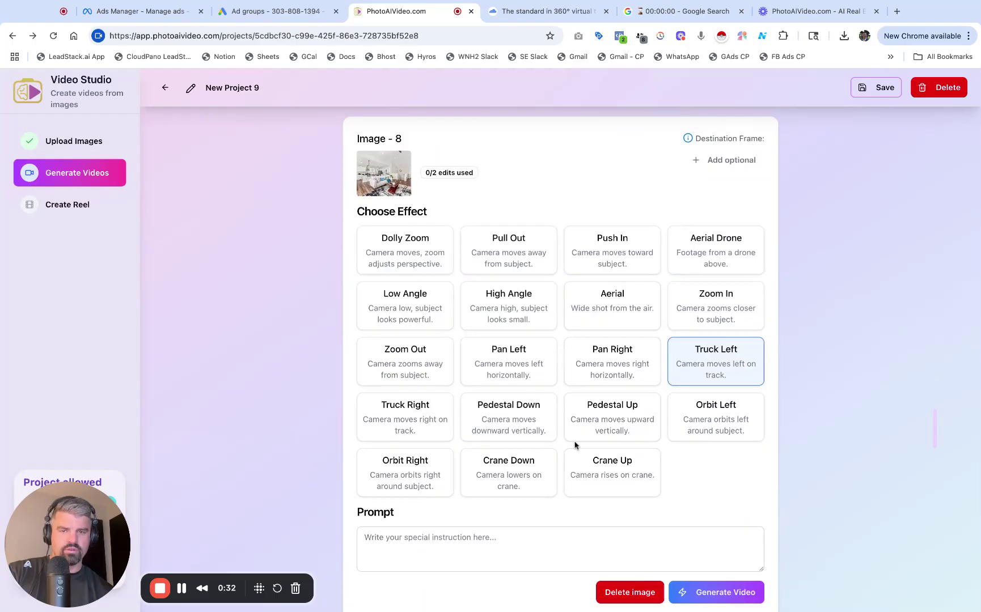
pyautogui.scroll(-3, 748, 521)
pyautogui.click(717, 400)
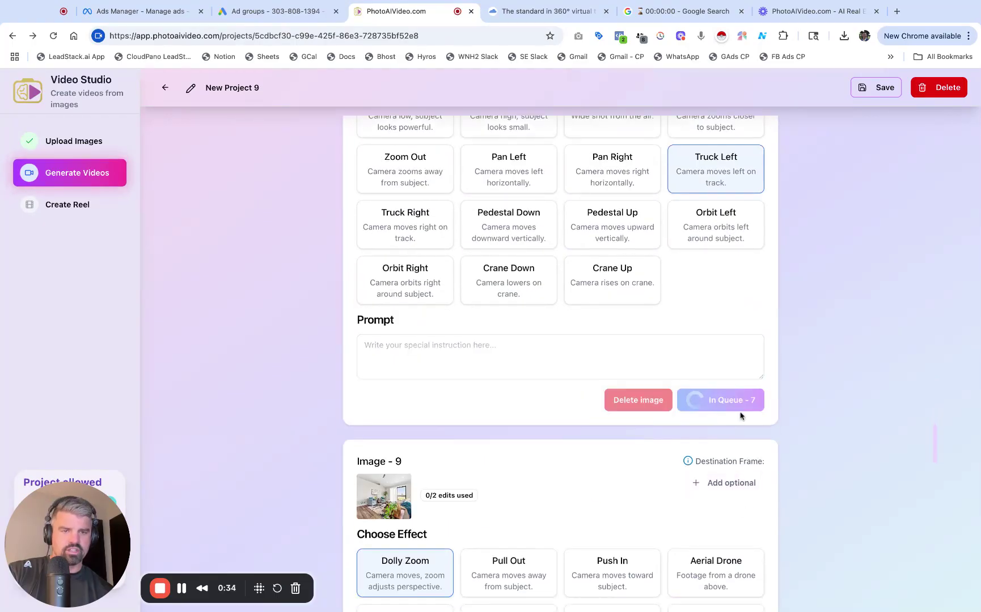
pyautogui.scroll(-3, 741, 409)
pyautogui.scroll(-2, 756, 549)
pyautogui.scroll(-6, 737, 564)
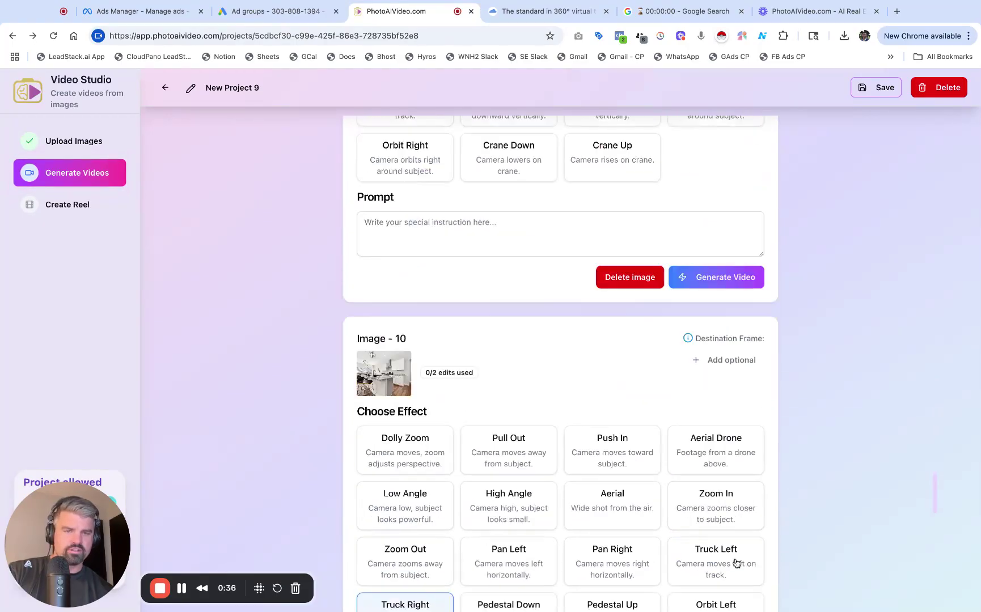
pyautogui.click(729, 279)
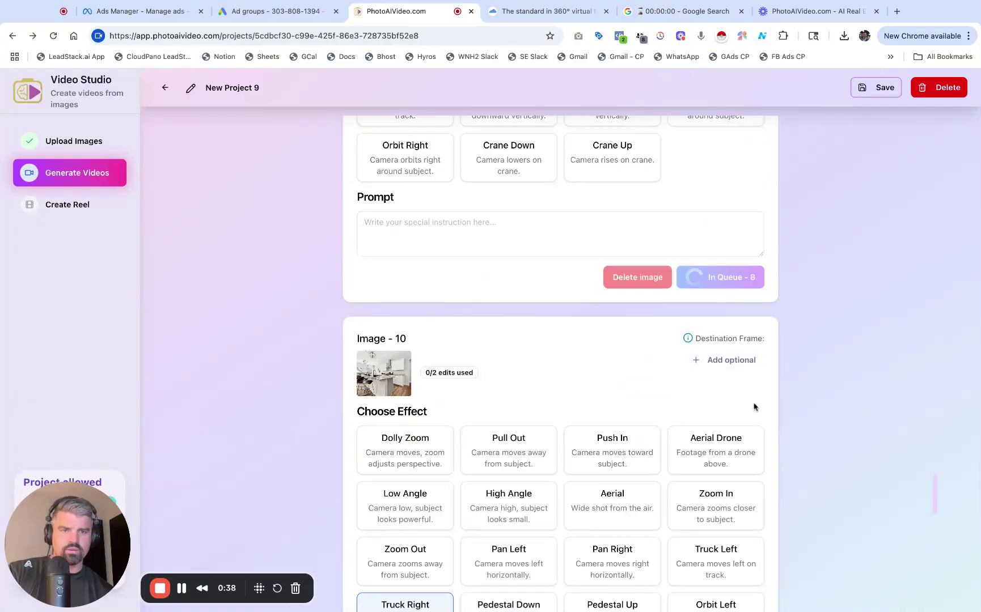
pyautogui.scroll(-3, 663, 393)
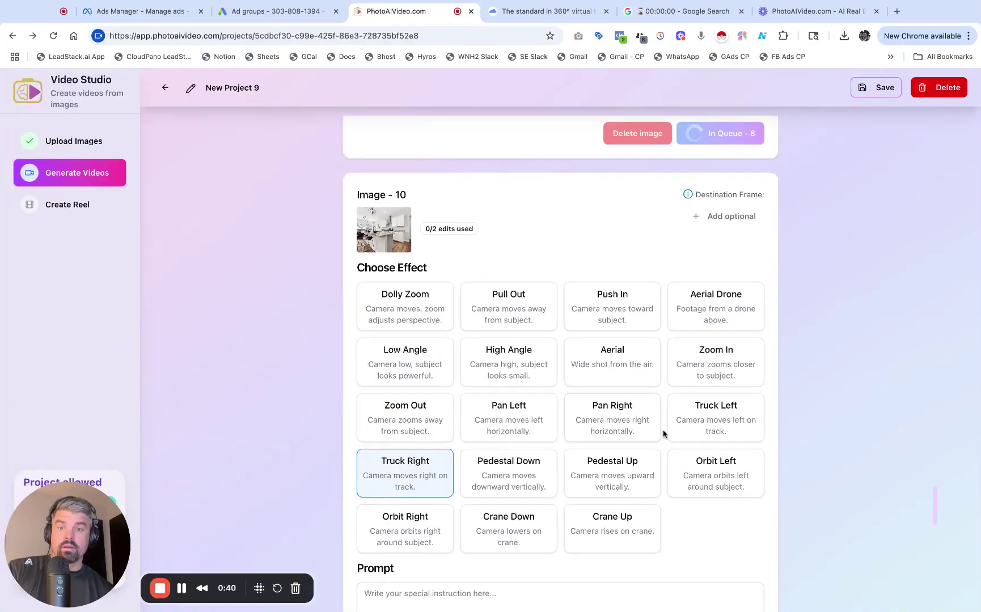
pyautogui.scroll(-5, 708, 493)
pyautogui.click(715, 435)
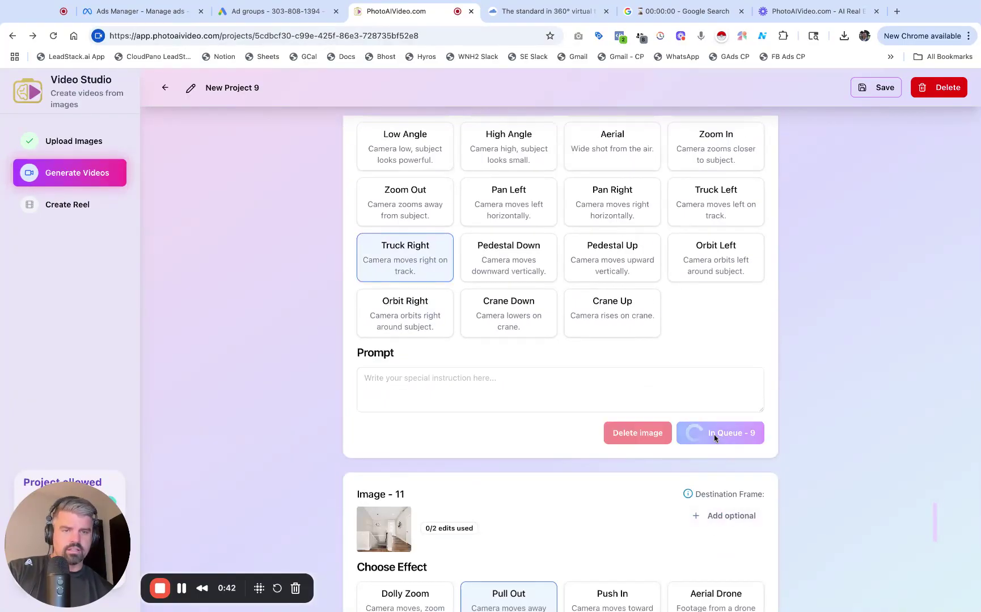
# Step: Check the interior Image 11's start frame and delete it from the project
pyautogui.scroll(-4, 714, 438)
pyautogui.moveTo(623, 440)
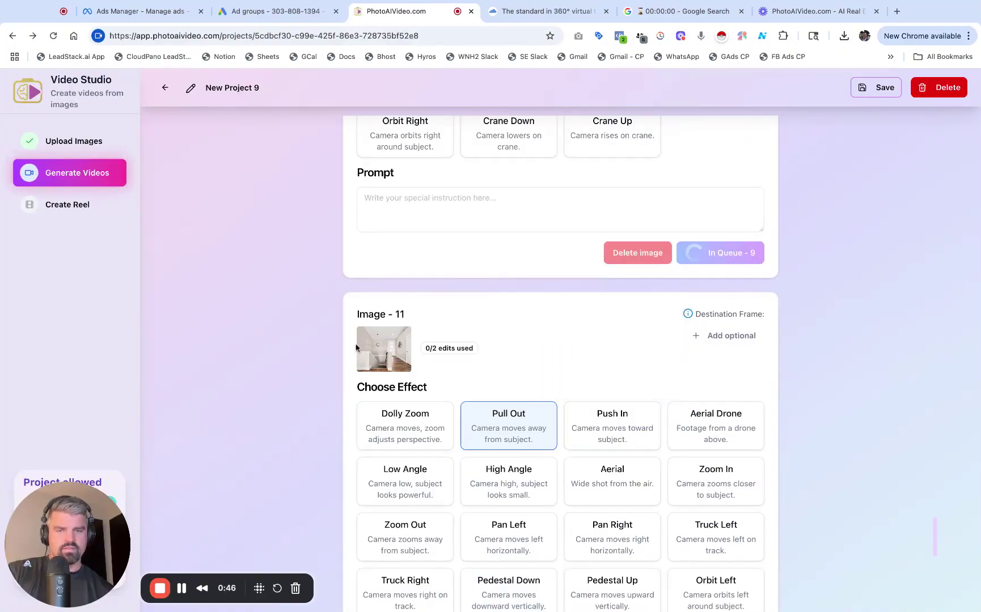
pyautogui.click(377, 357)
pyautogui.click(313, 340)
pyautogui.scroll(-4, 629, 363)
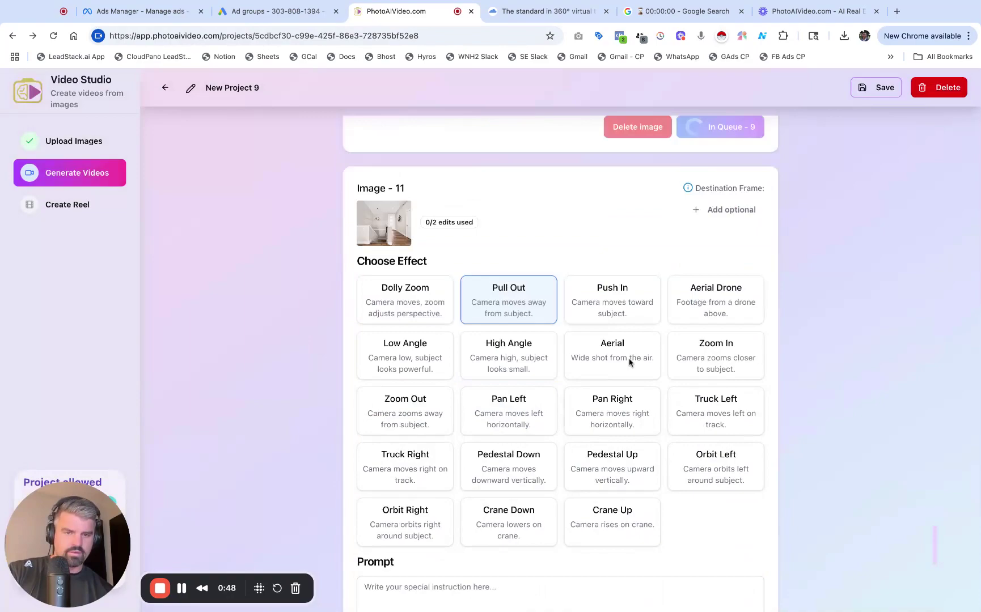
pyautogui.click(619, 582)
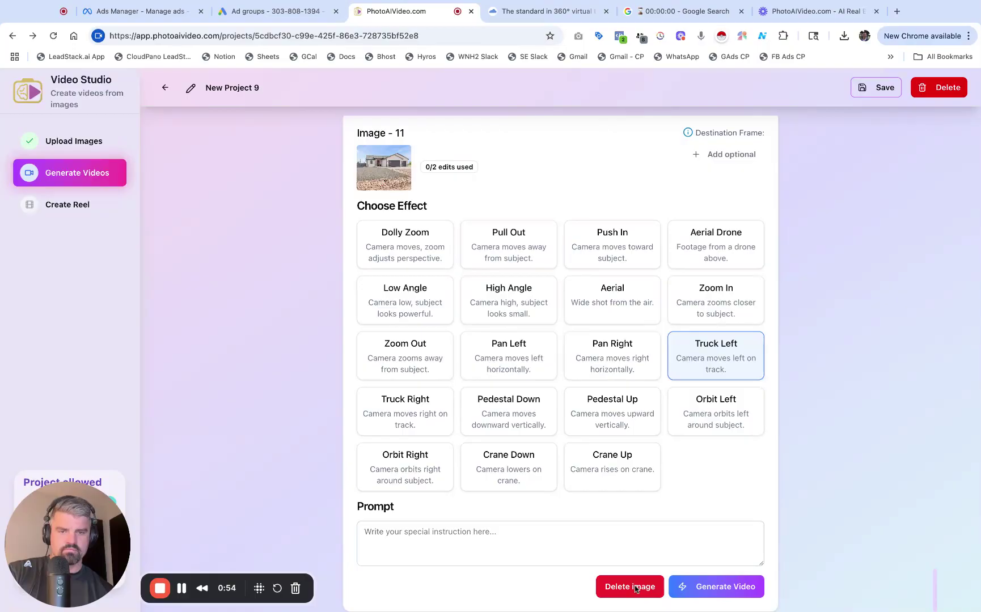
# Step: Give the new exterior Image 11 the Dolly Zoom effect and queue its clip
pyautogui.click(425, 247)
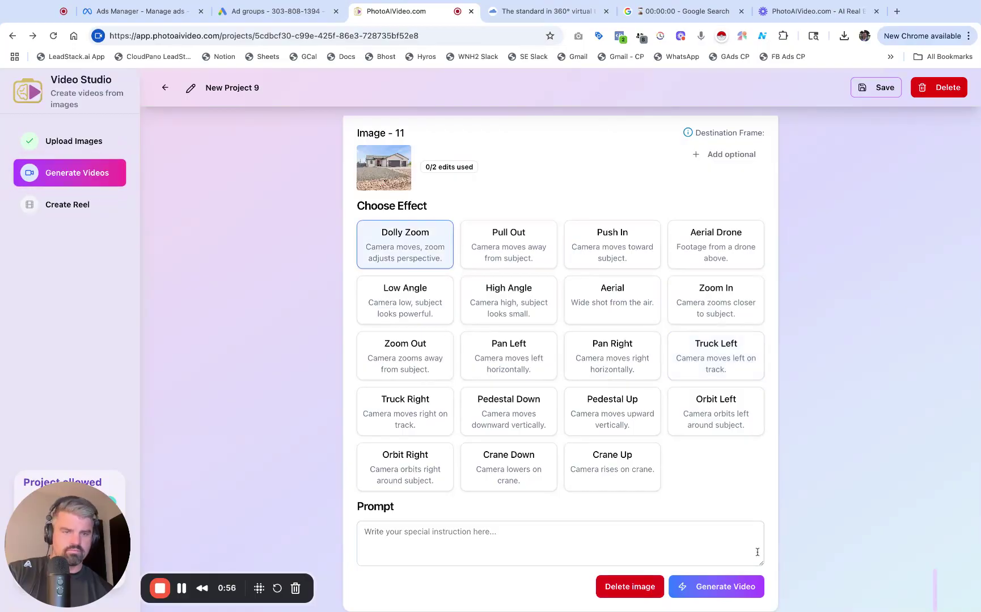
pyautogui.click(738, 593)
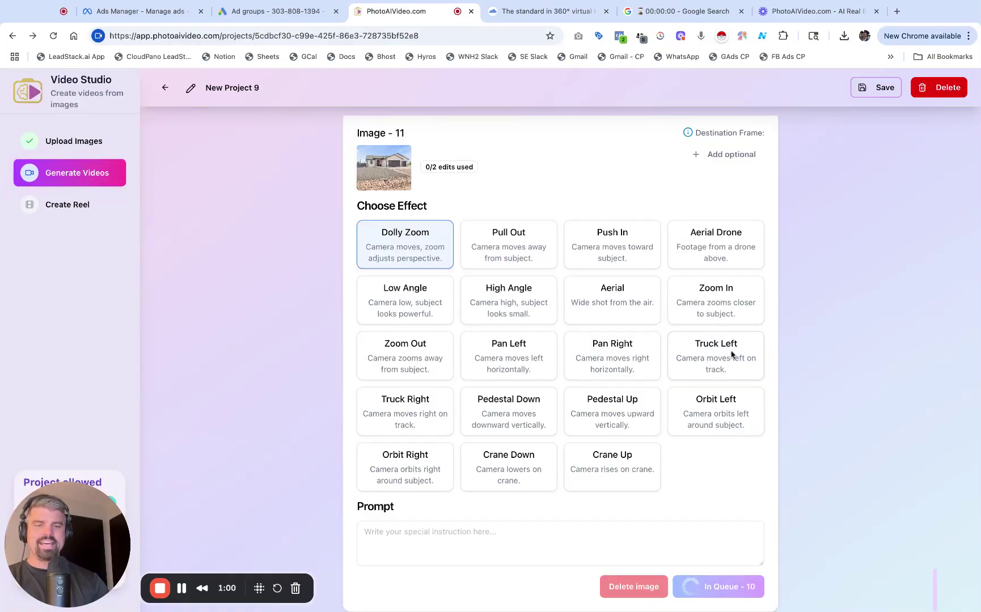
pyautogui.scroll(-2, 542, 339)
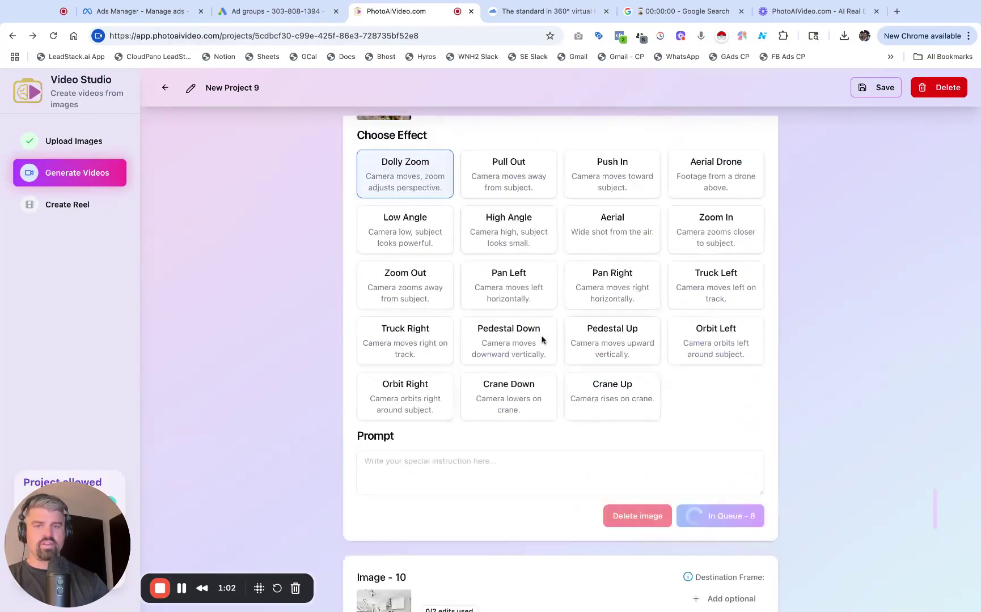
pyautogui.scroll(-20, 542, 339)
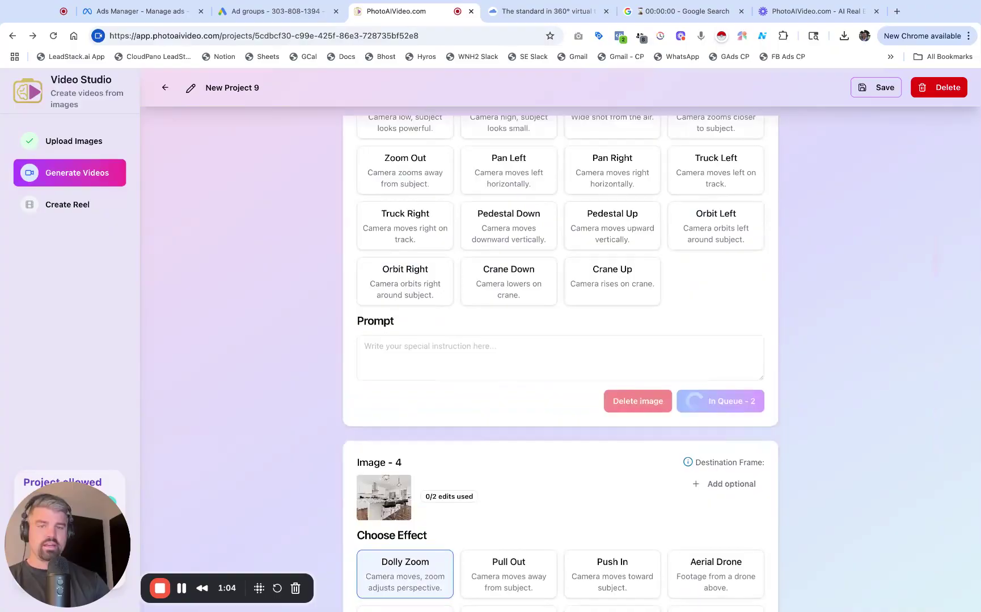
pyautogui.scroll(20, 593, 328)
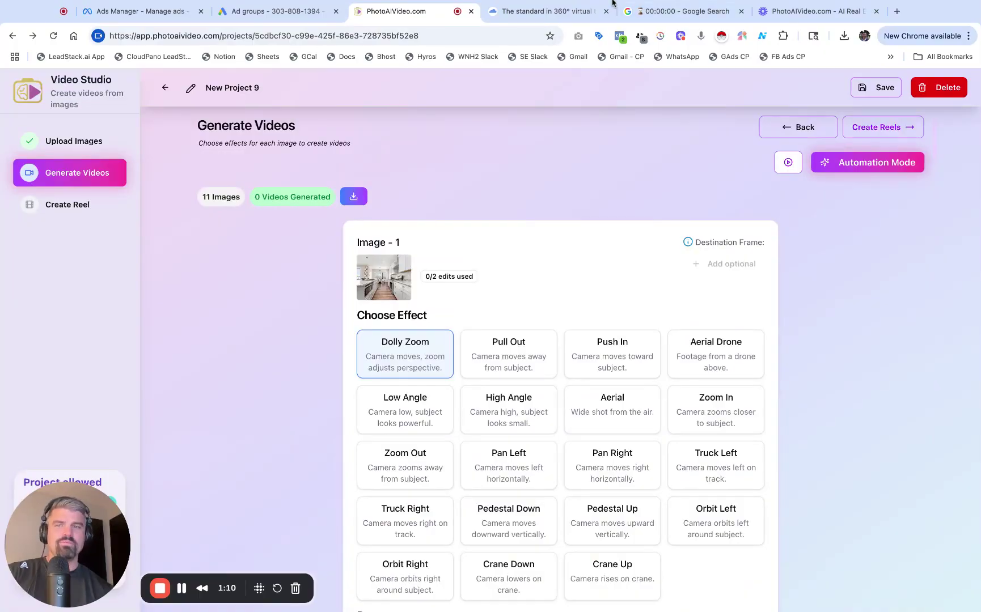
pyautogui.scroll(-1, 576, 302)
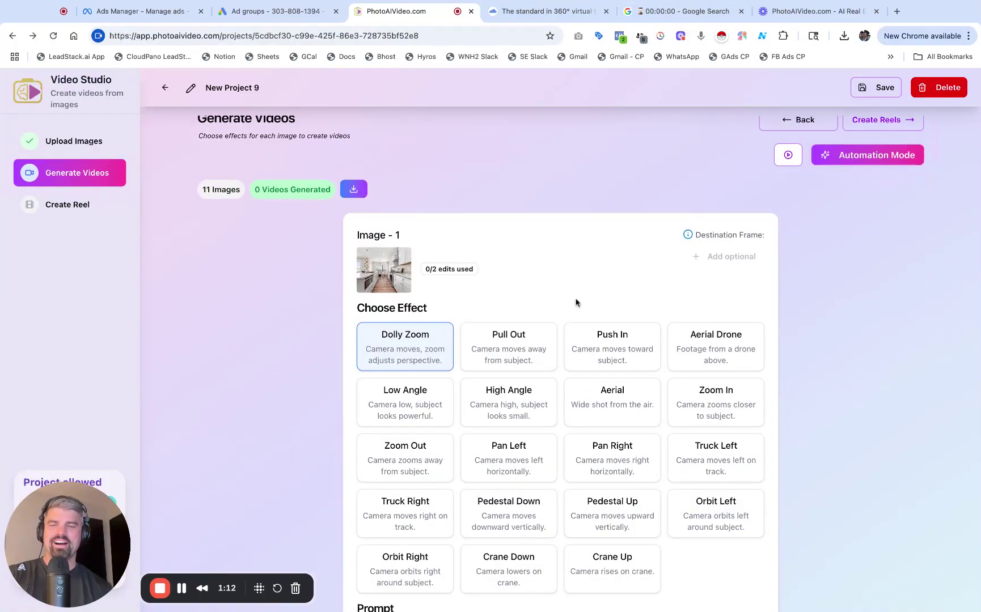
pyautogui.scroll(1, 575, 303)
# Step: Reset the Google timer to 1:00, restart it, and go back to the project tab
pyautogui.click(635, 11)
pyautogui.click(314, 388)
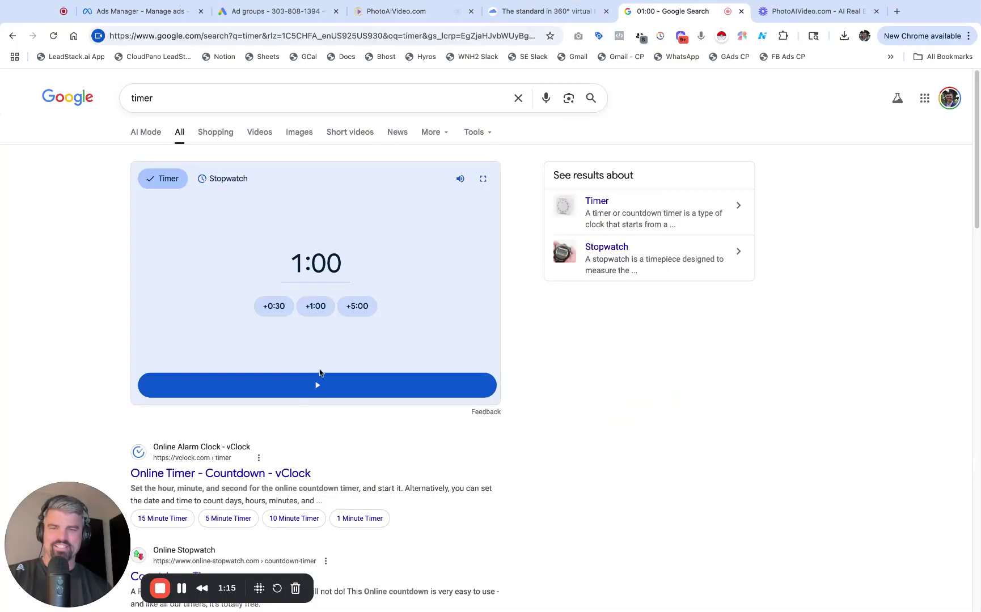
pyautogui.click(289, 384)
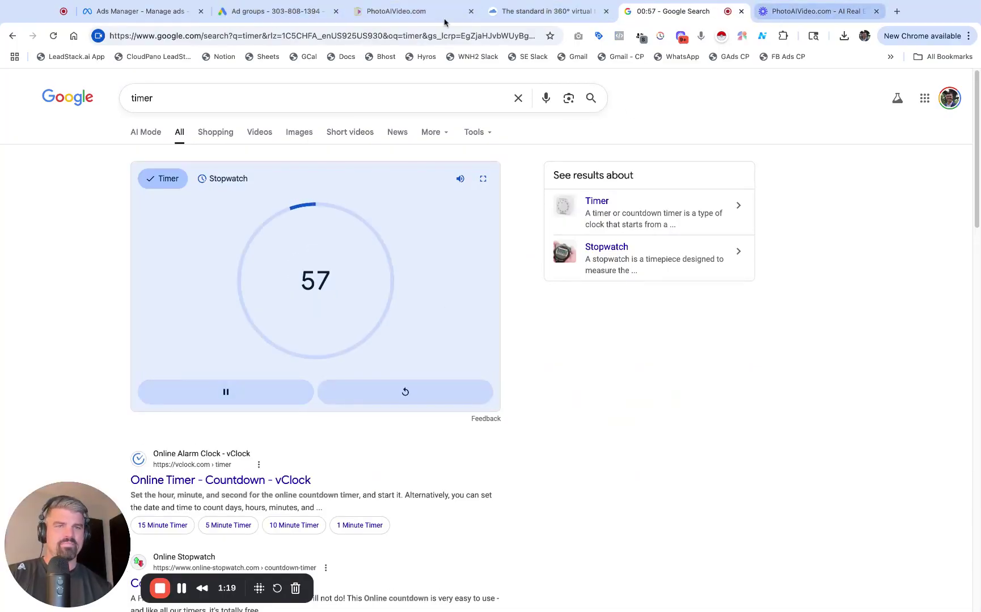
pyautogui.click(400, 11)
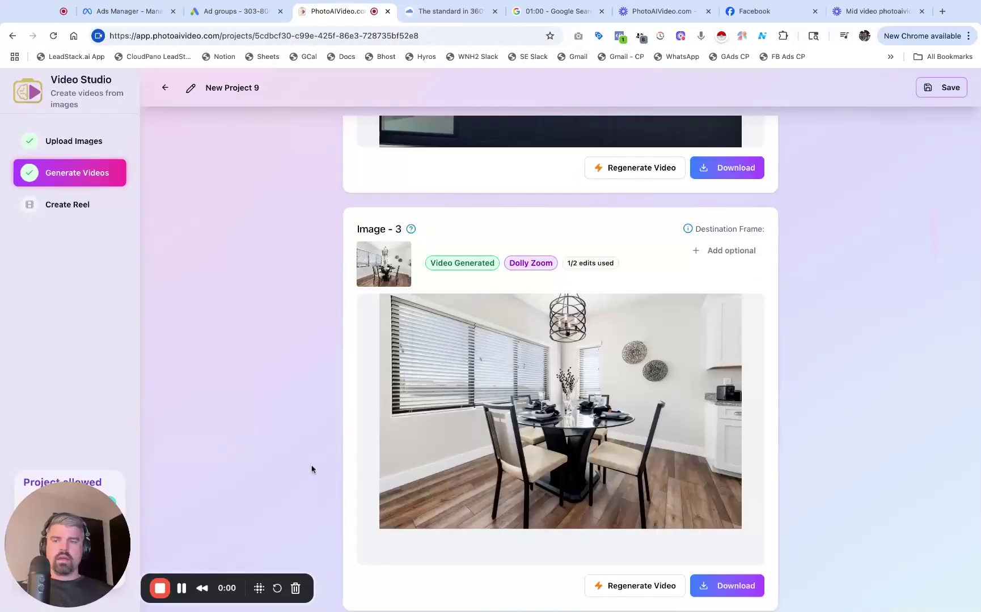
# Step: Play Image 1's Dolly Zoom kitchen clip, view its start frame, then replay it from the start
pyautogui.scroll(10, 311, 466)
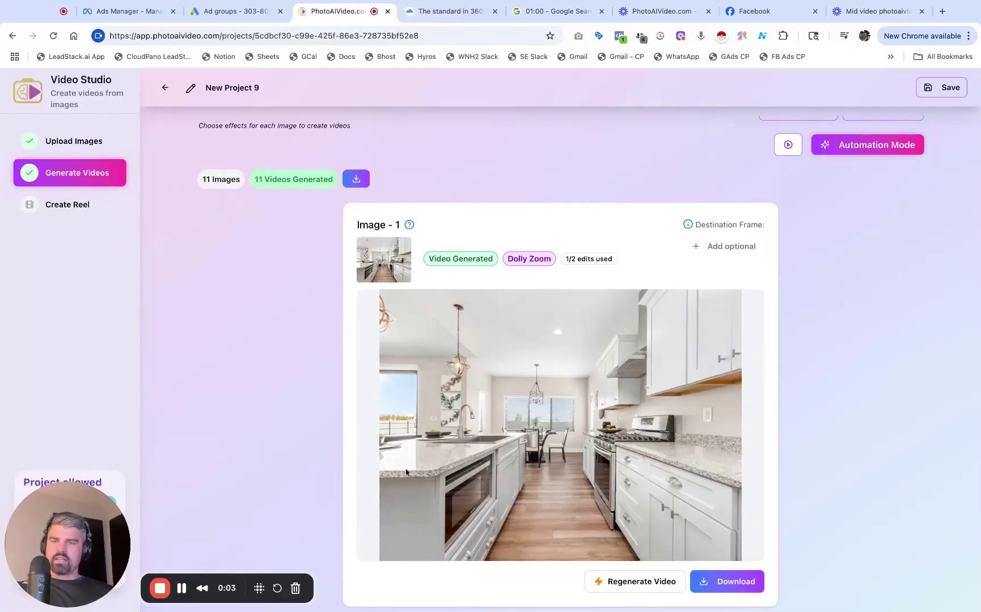
pyautogui.click(402, 543)
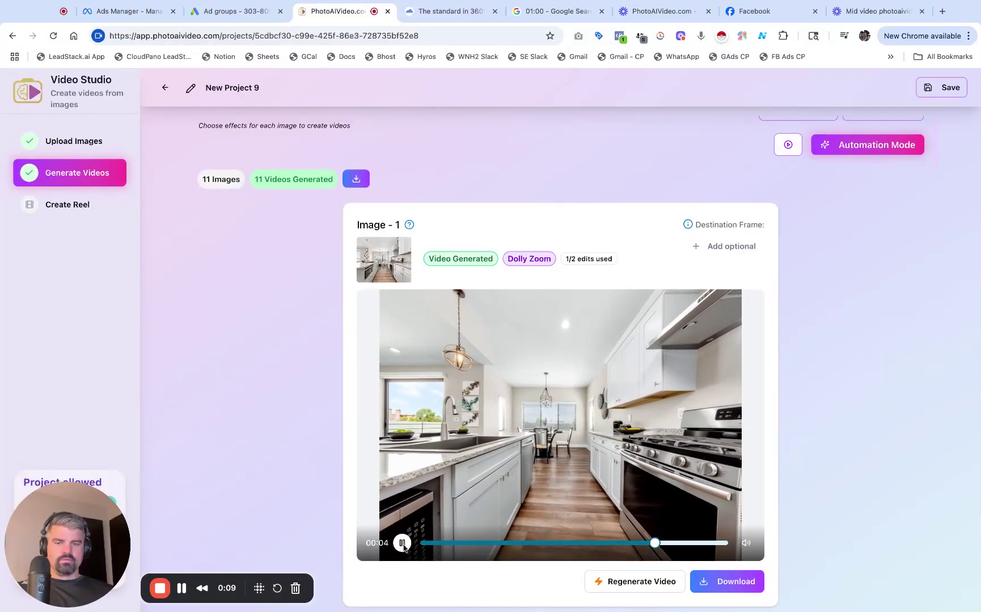
pyautogui.click(390, 269)
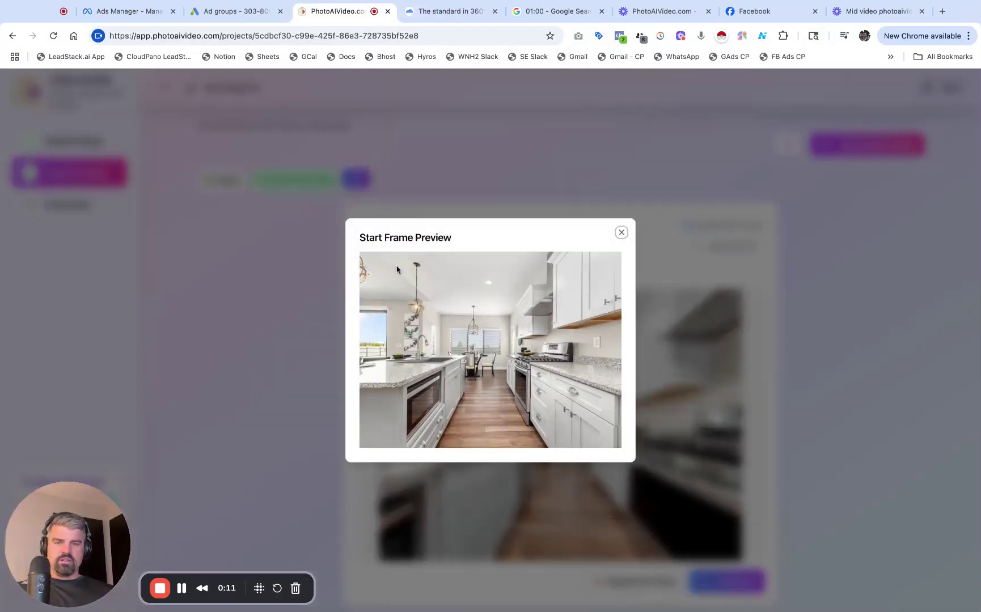
pyautogui.click(622, 232)
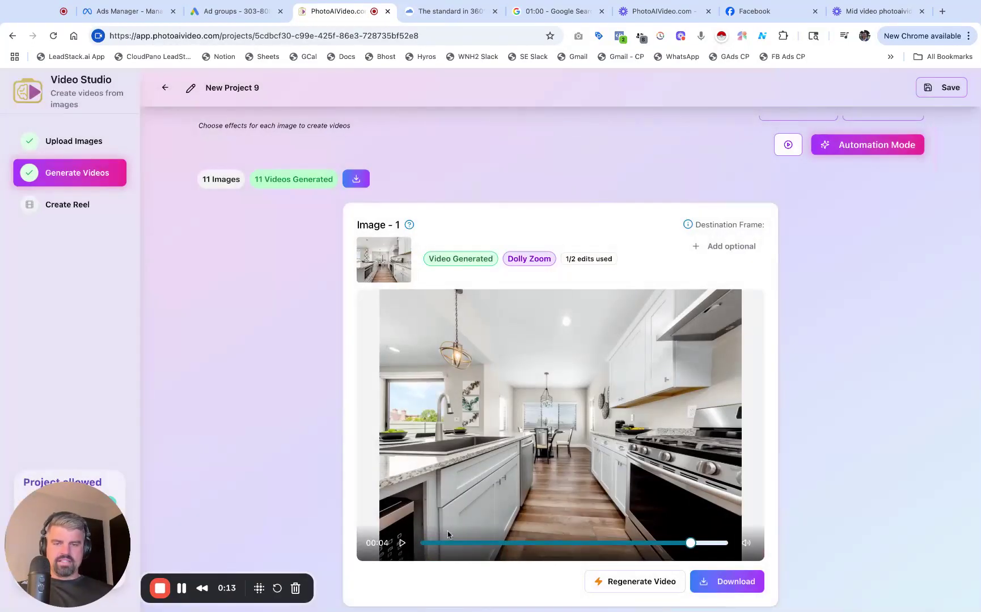
pyautogui.click(431, 543)
pyautogui.click(402, 543)
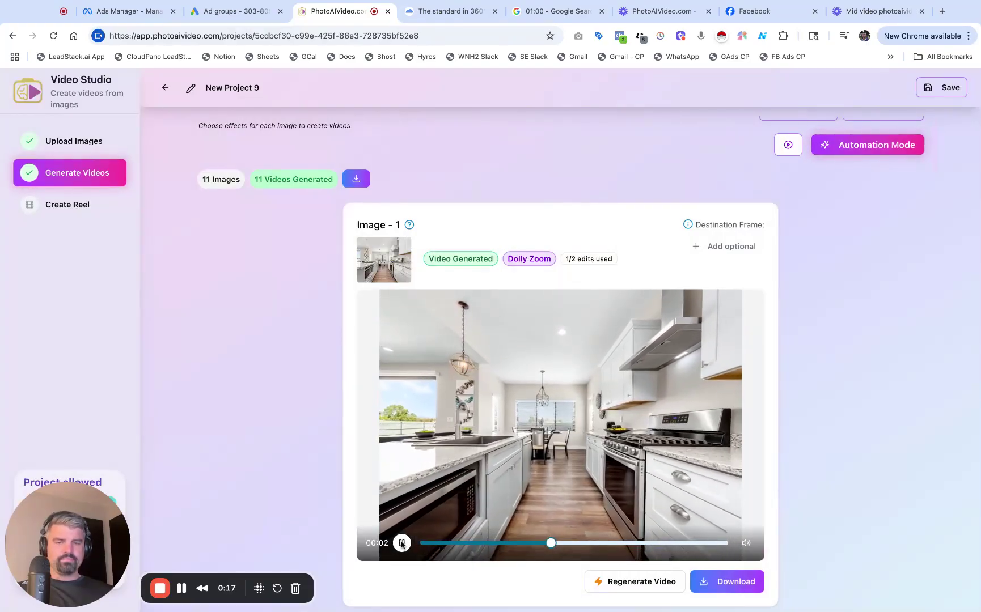
# Step: Open Create Reels and review the clips in the Video Timeline
pyautogui.scroll(1, 970, 145)
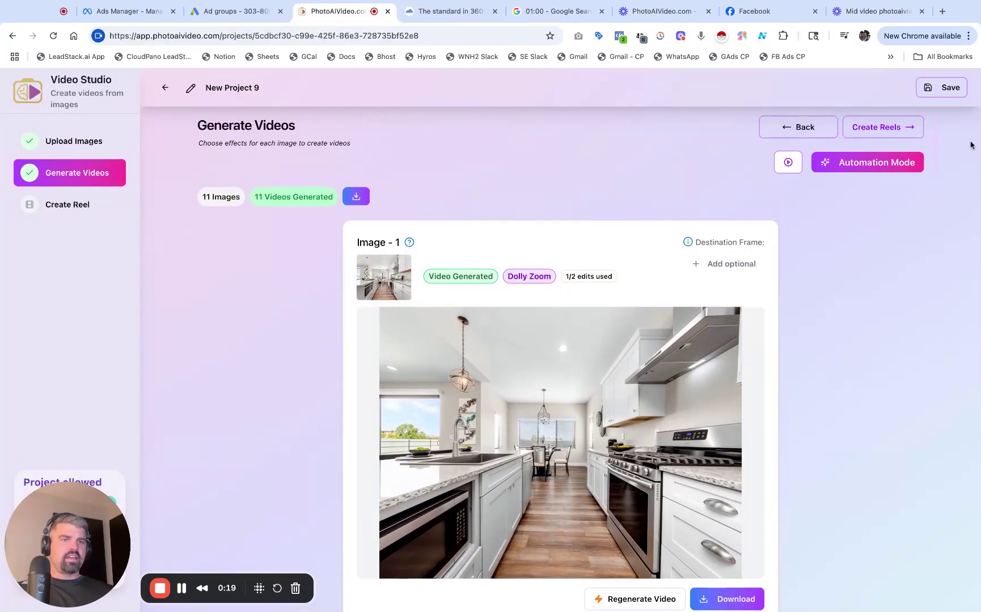
pyautogui.click(892, 129)
pyautogui.scroll(-1, 733, 366)
pyautogui.scroll(-5, 757, 407)
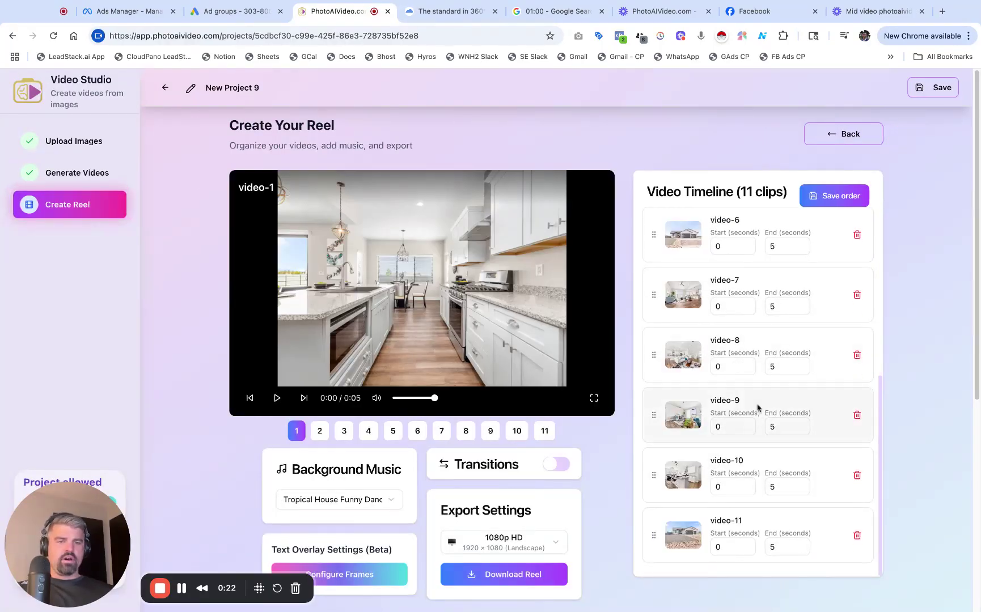
pyautogui.scroll(8, 747, 378)
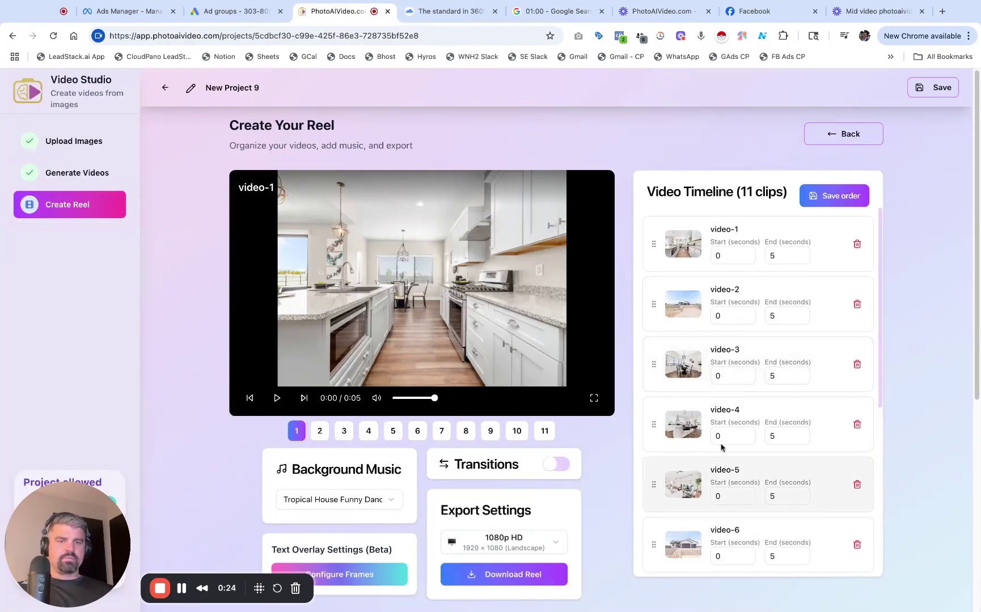
pyautogui.scroll(-4, 766, 334)
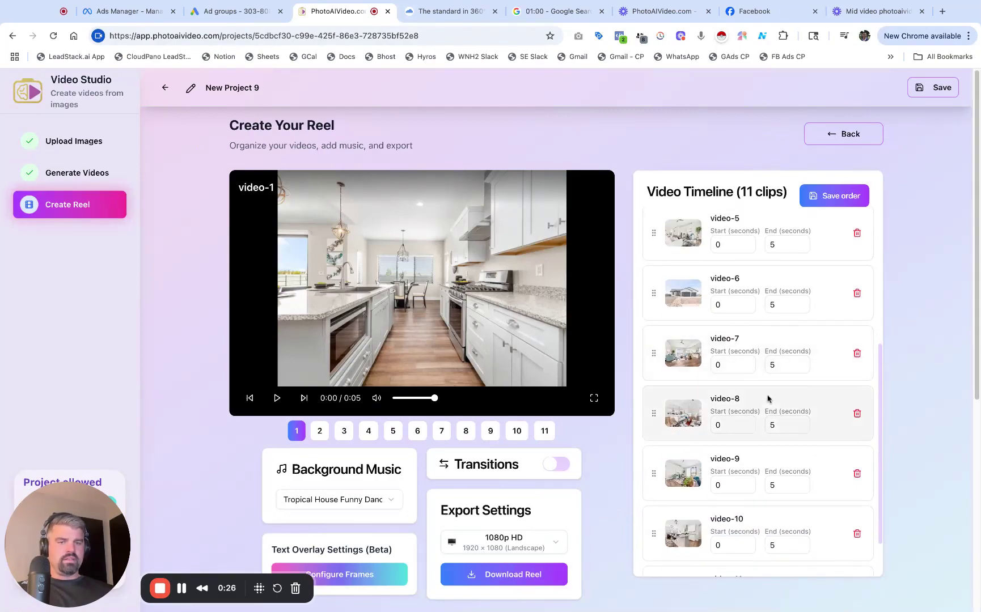
pyautogui.scroll(-5, 766, 510)
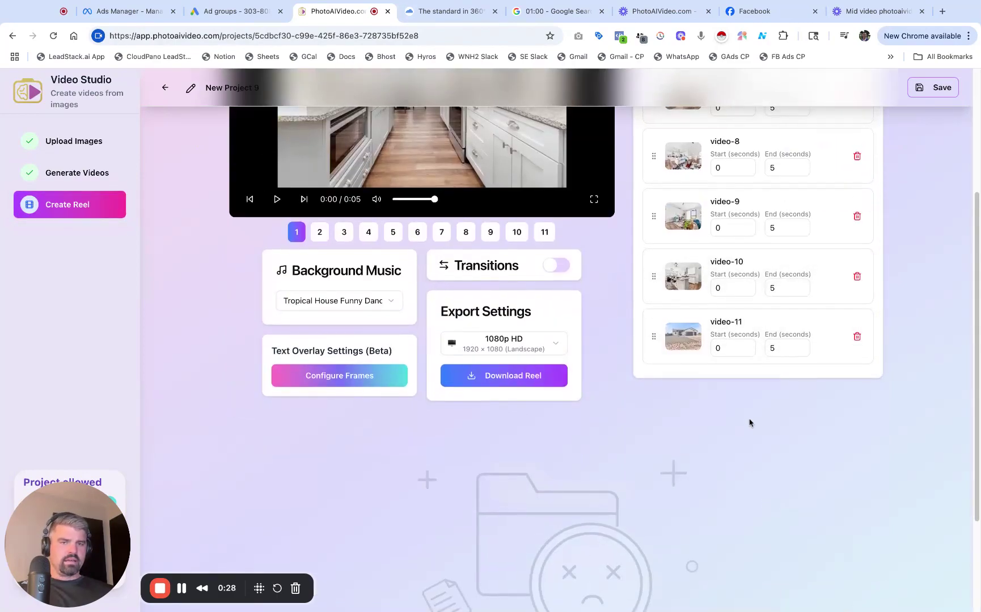
pyautogui.scroll(4, 749, 423)
pyautogui.scroll(5, 724, 321)
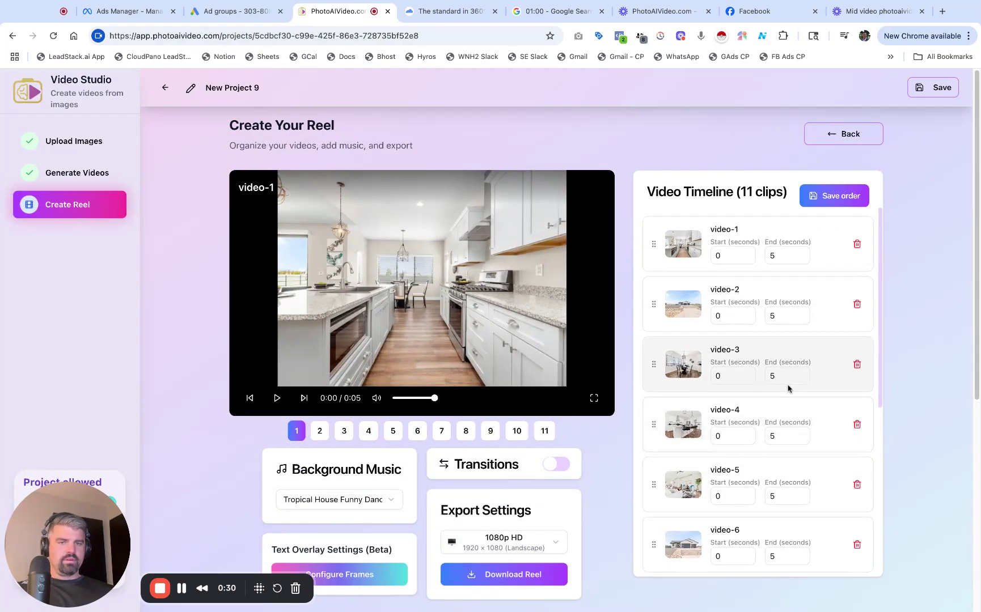
# Step: Delete the exterior video-2 clip and save the 10-clip order
pyautogui.click(857, 305)
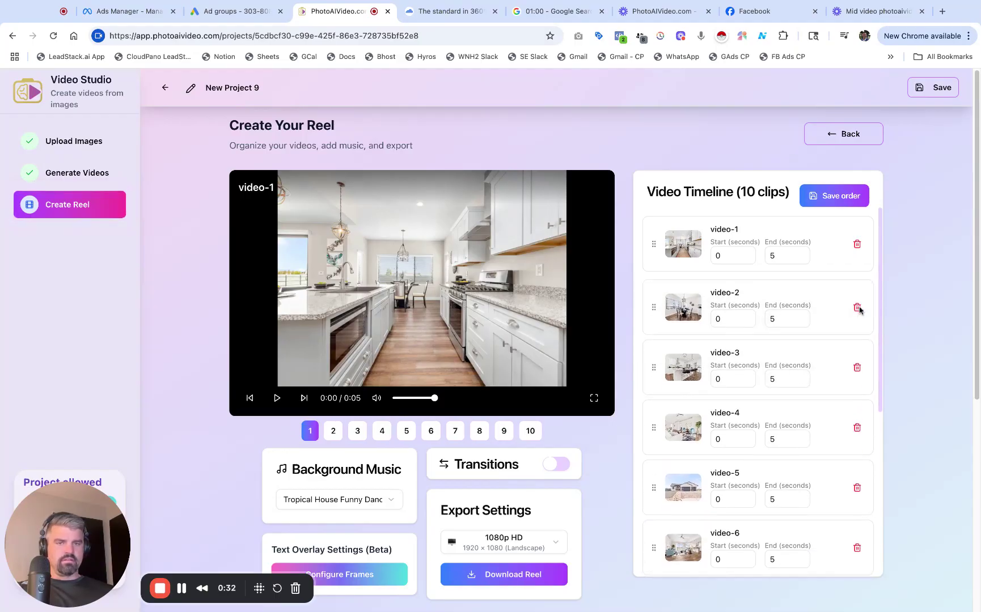
pyautogui.click(843, 207)
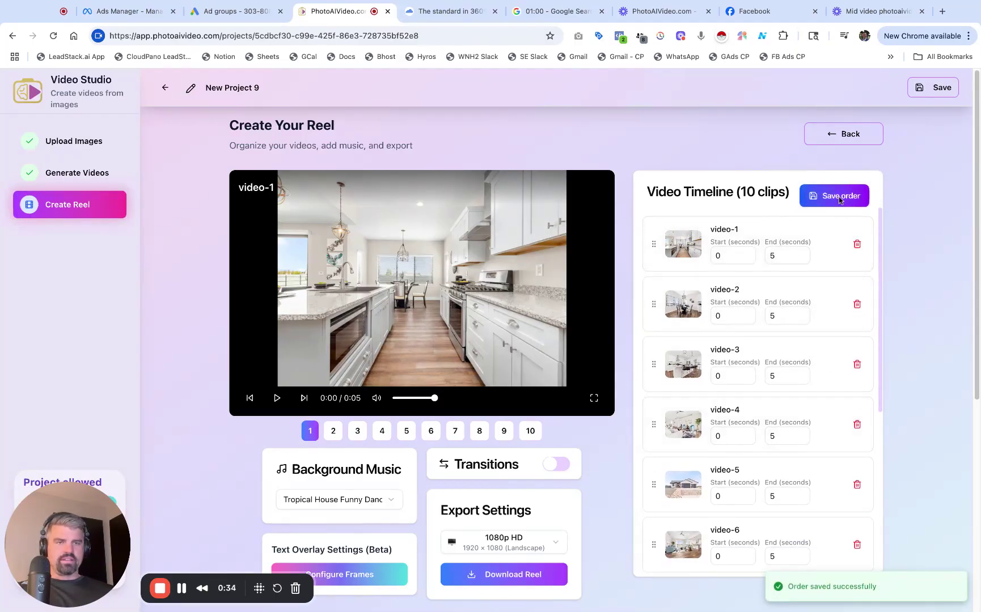
pyautogui.scroll(-1, 711, 383)
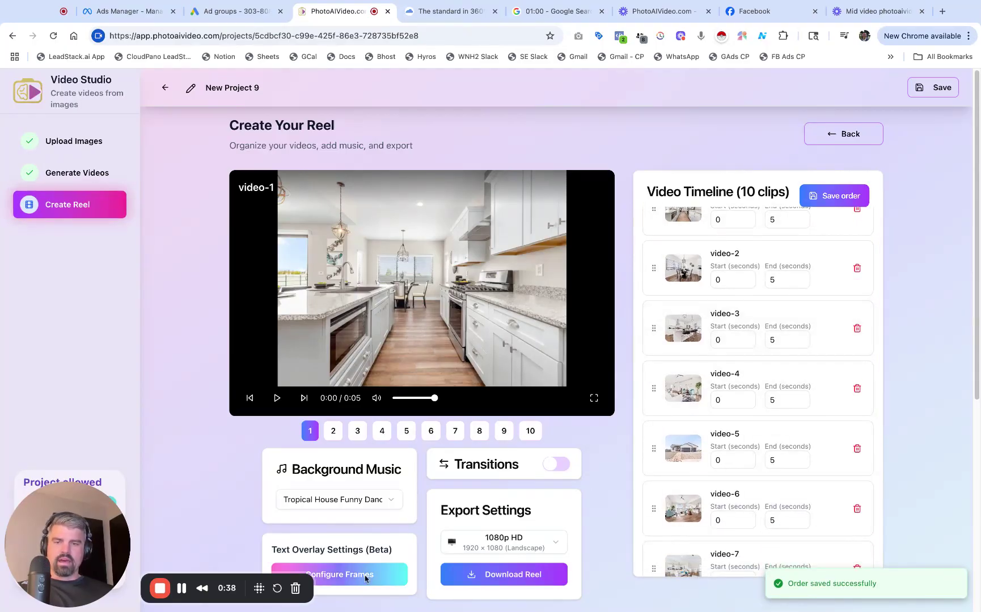
# Step: Open the reel's Text Overlay settings and close them without changes
pyautogui.click(345, 574)
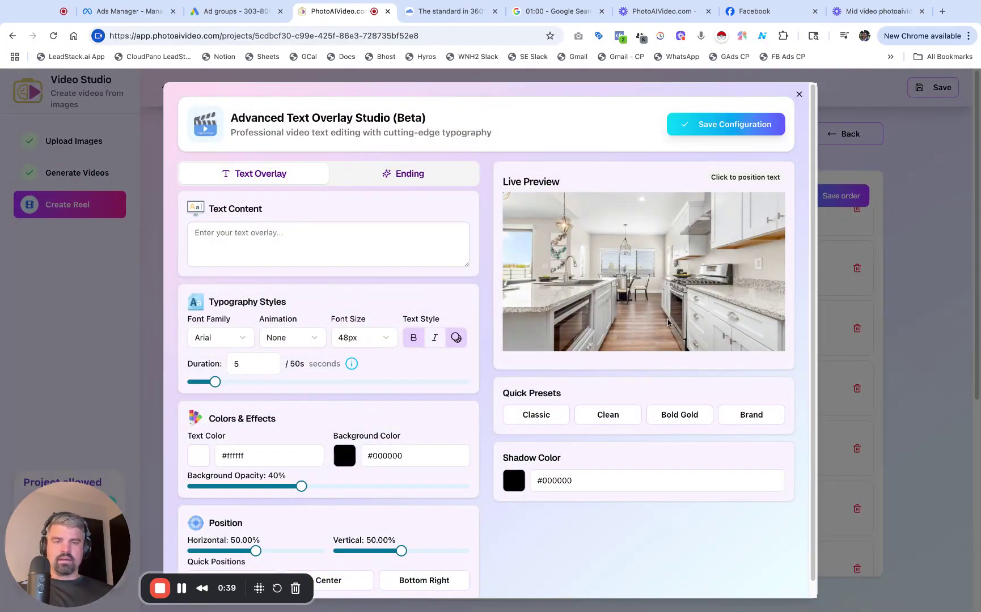
pyautogui.click(799, 95)
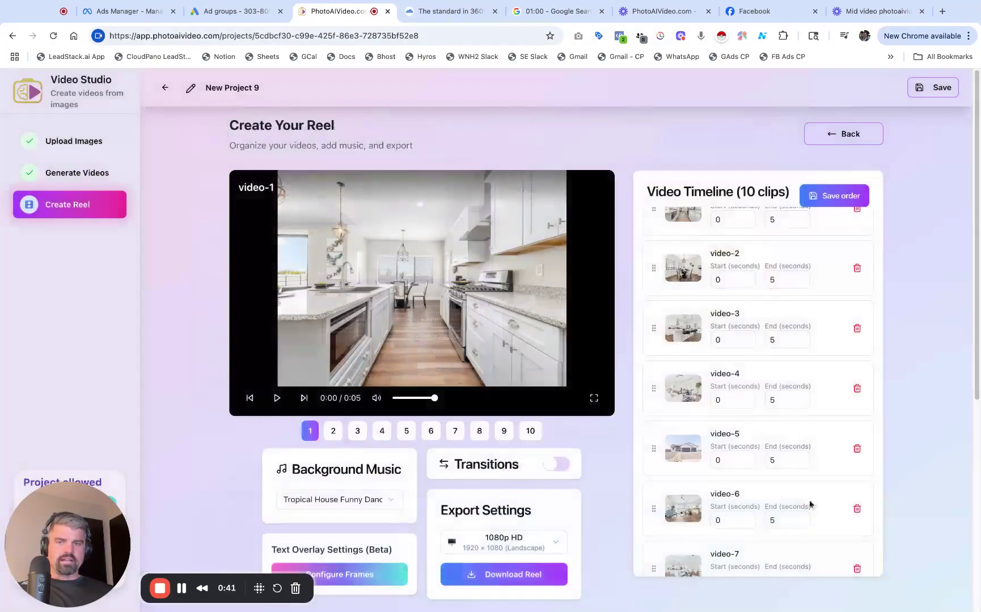
pyautogui.scroll(1, 785, 391)
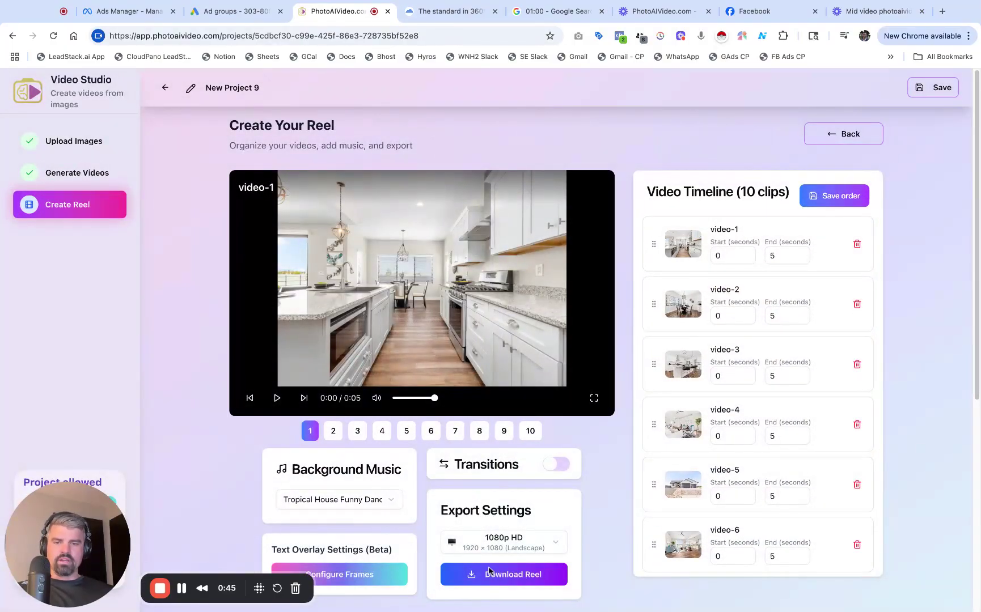
pyautogui.scroll(-3, 488, 570)
# Step: Export the reel at 1080p HD with Download Reel
pyautogui.click(502, 350)
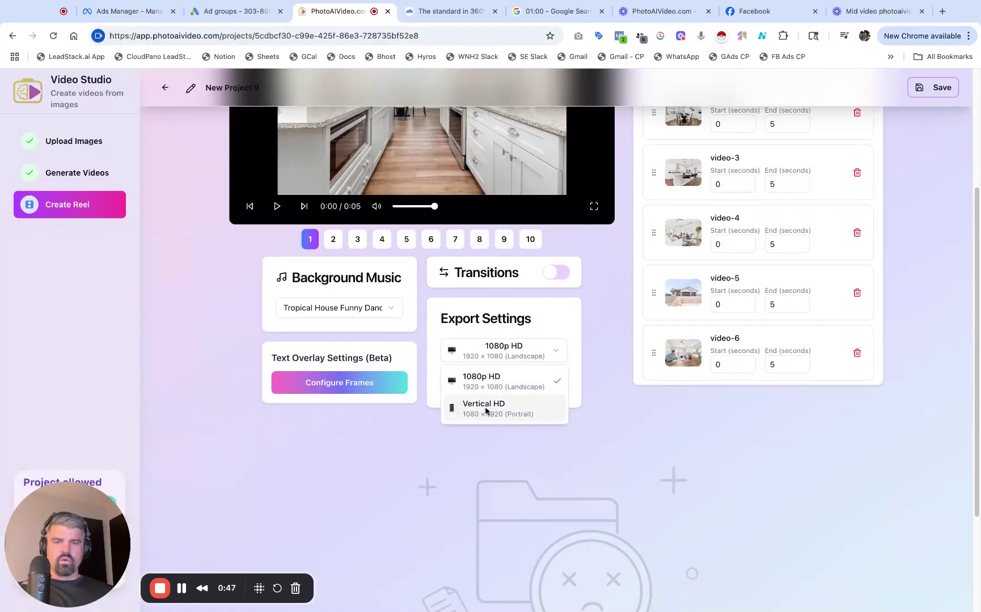
pyautogui.click(624, 437)
pyautogui.click(497, 382)
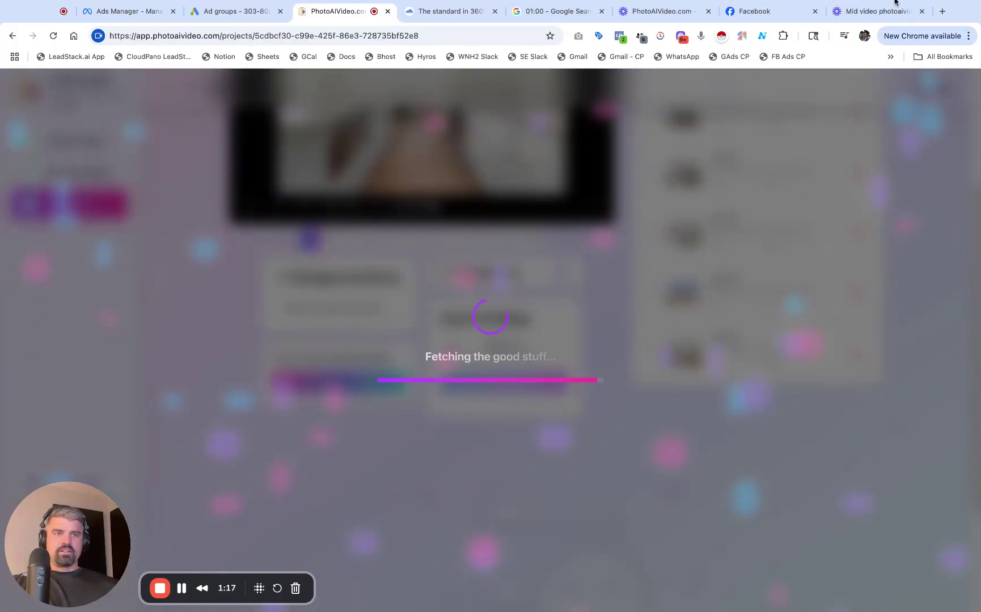
# Step: Open a new tab and go to photoaivideo.com via autocomplete
pyautogui.hotkey('ctrl', 't')
pyautogui.write('pho')
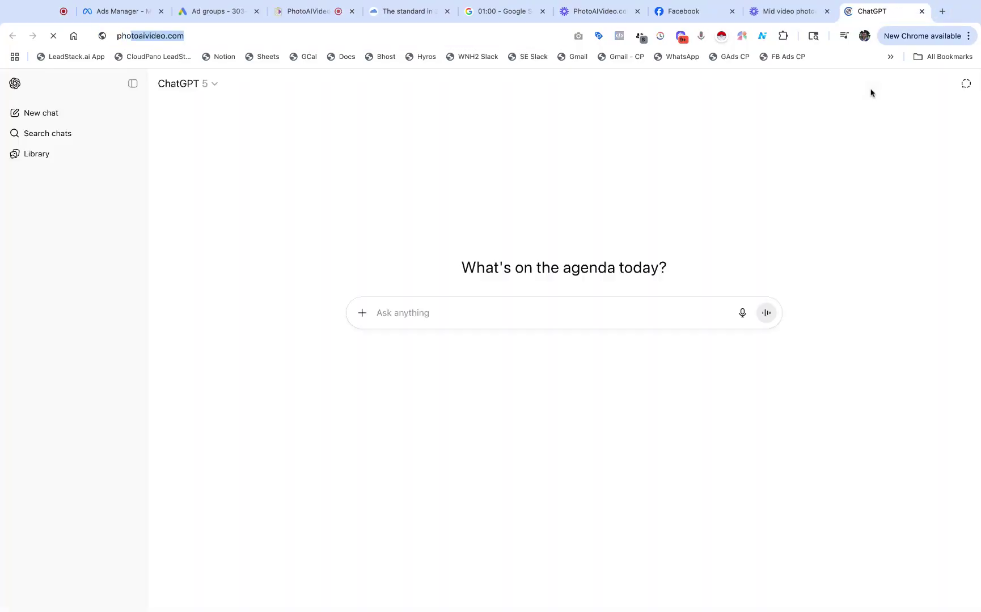
pyautogui.press('Return')
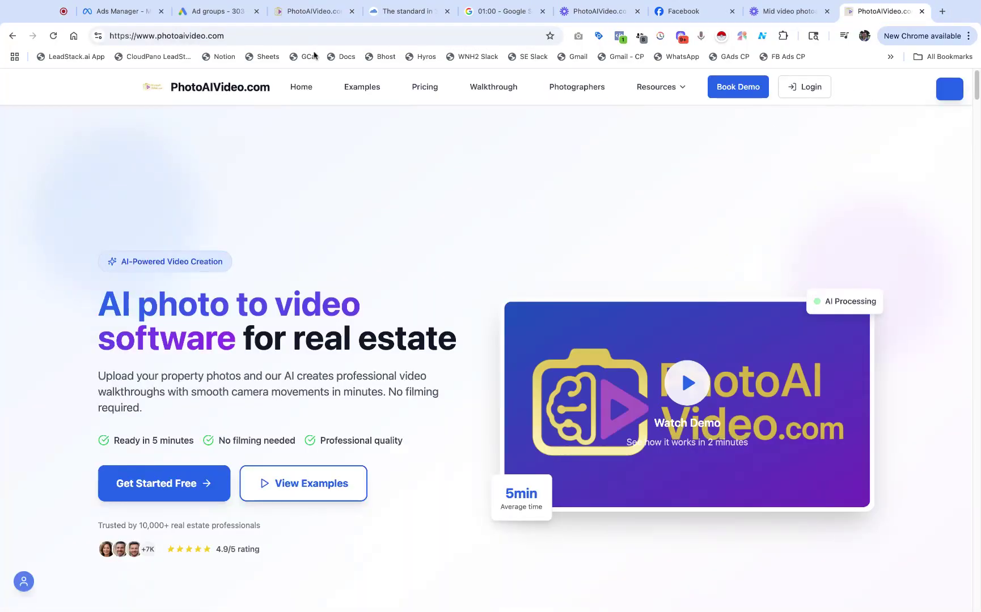
# Step: Search 'how to turn real estate photos in ai video' and open the PhotoAIVideo.com result
pyautogui.click(302, 38)
pyautogui.write('how to tu')
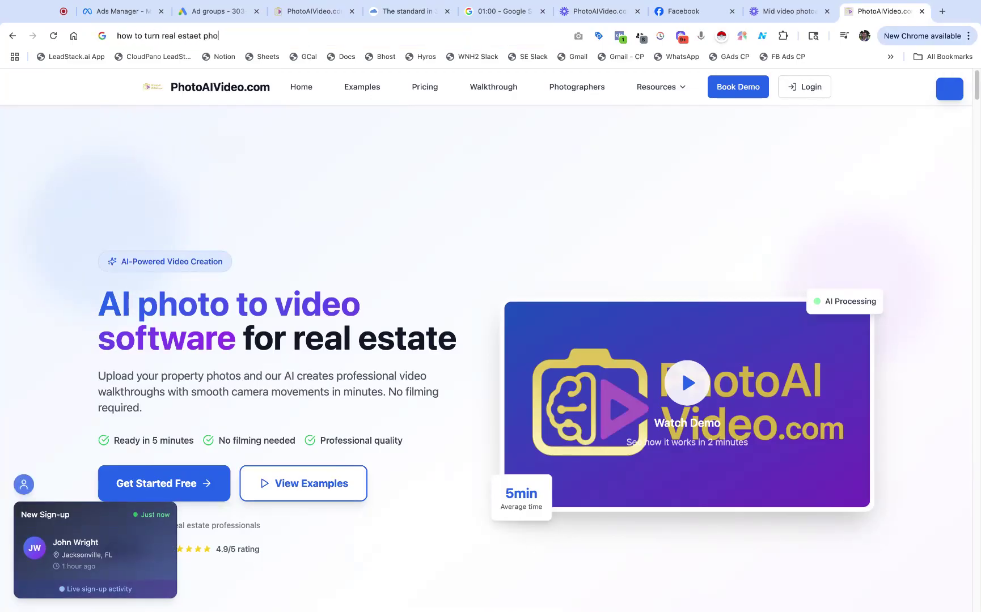
pyautogui.write('rn real estate photo')
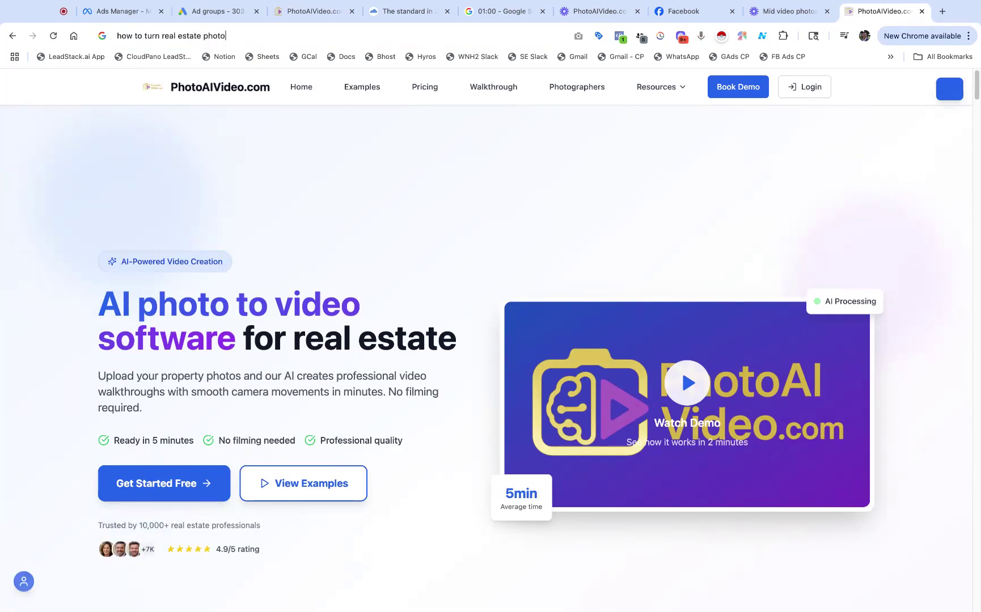
pyautogui.write('s in ai video')
pyautogui.press('Return')
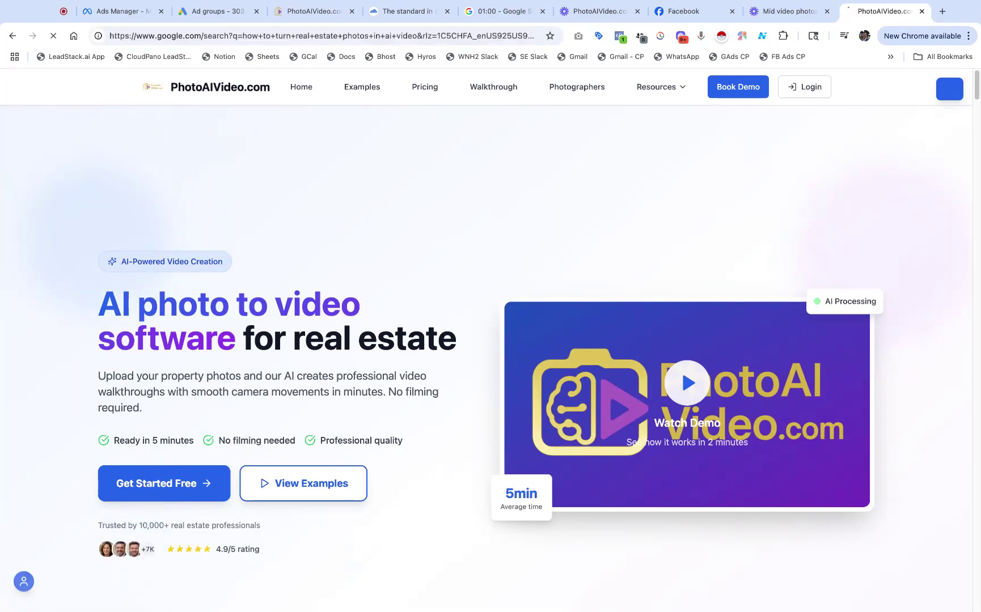
pyautogui.scroll(-2, 524, 406)
pyautogui.scroll(-10, 524, 400)
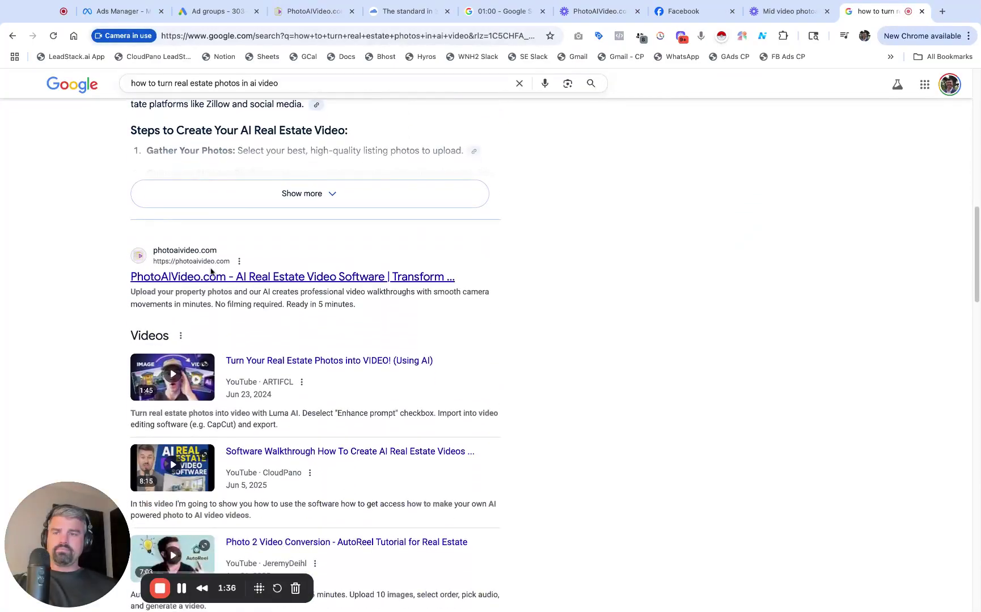
pyautogui.click(256, 278)
pyautogui.scroll(-1, 385, 283)
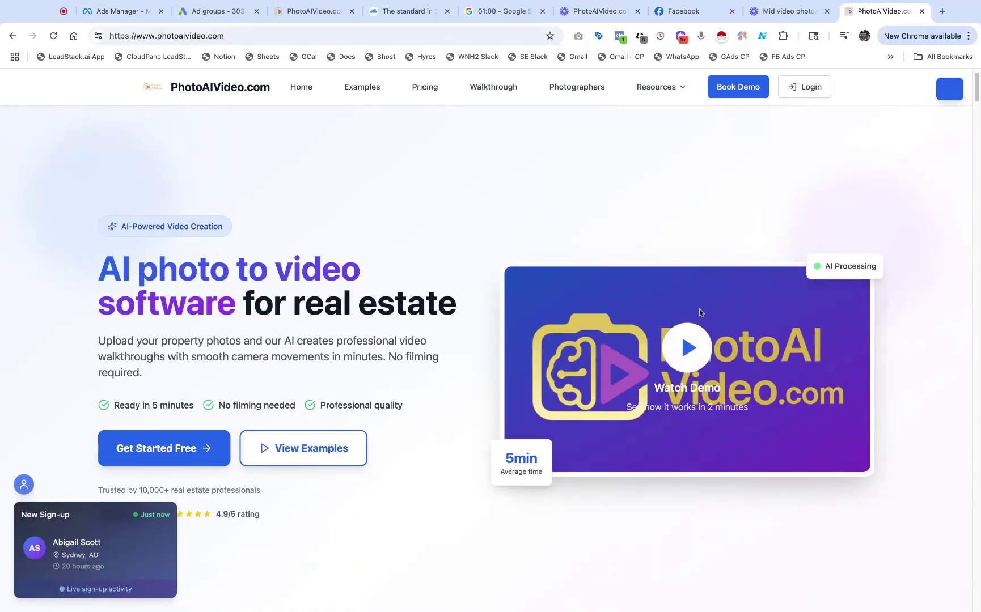
# Step: Open the Book Demo page and play, then pause, the walkthrough video
pyautogui.click(744, 89)
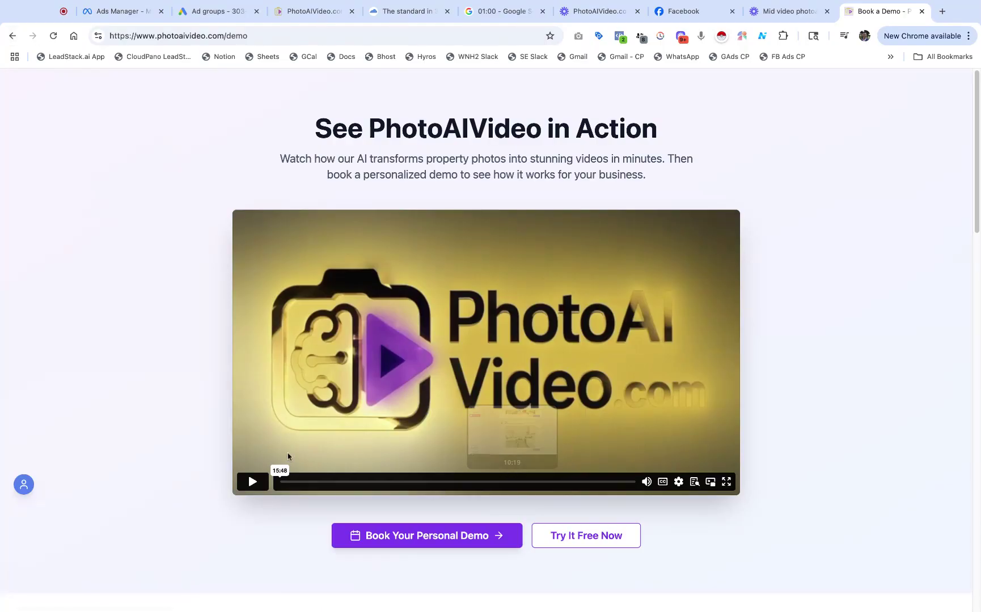
pyautogui.click(343, 482)
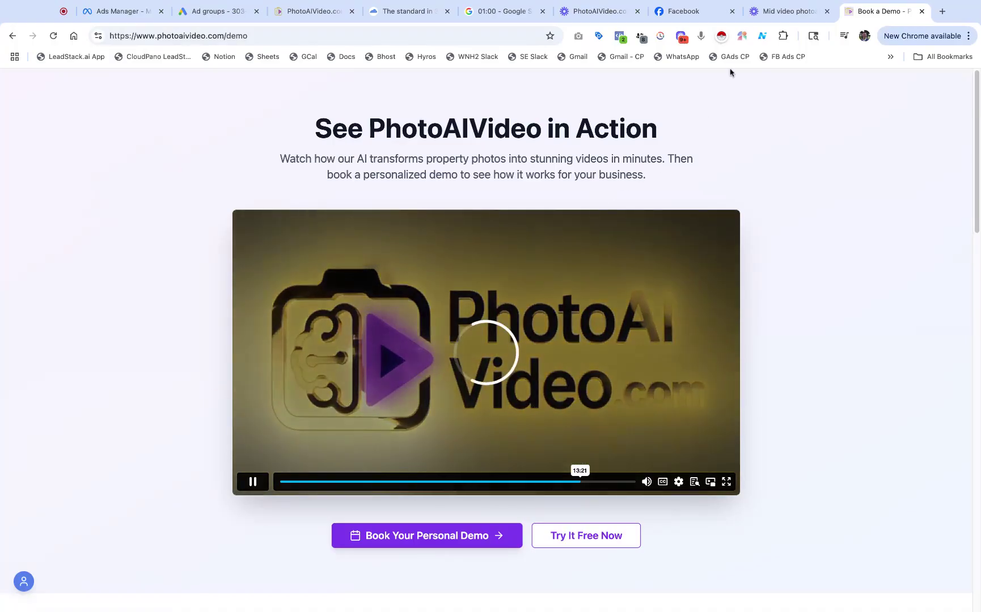
pyautogui.click(253, 482)
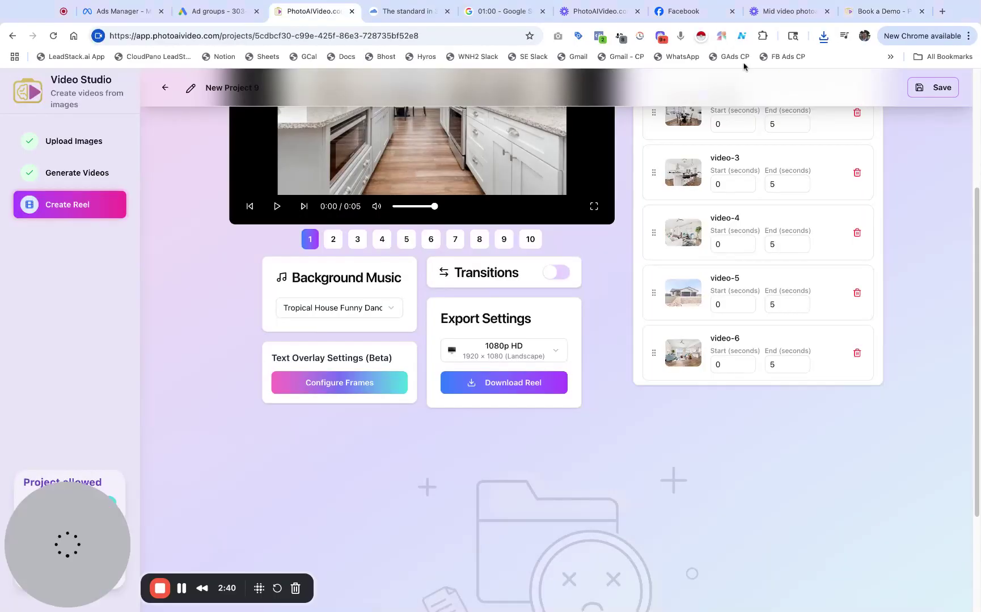
pyautogui.scroll(4, 794, 384)
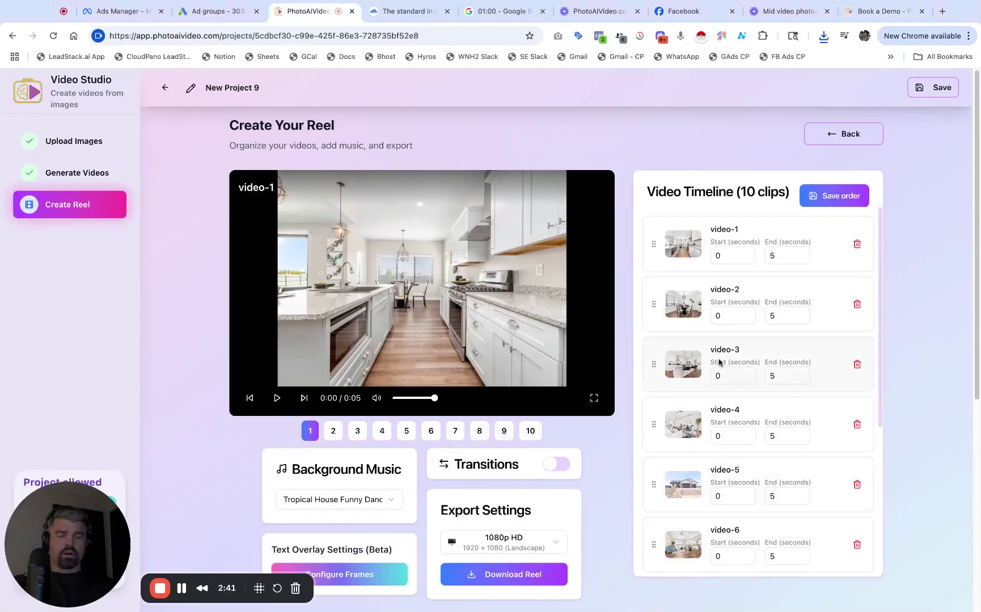
pyautogui.scroll(-3, 709, 431)
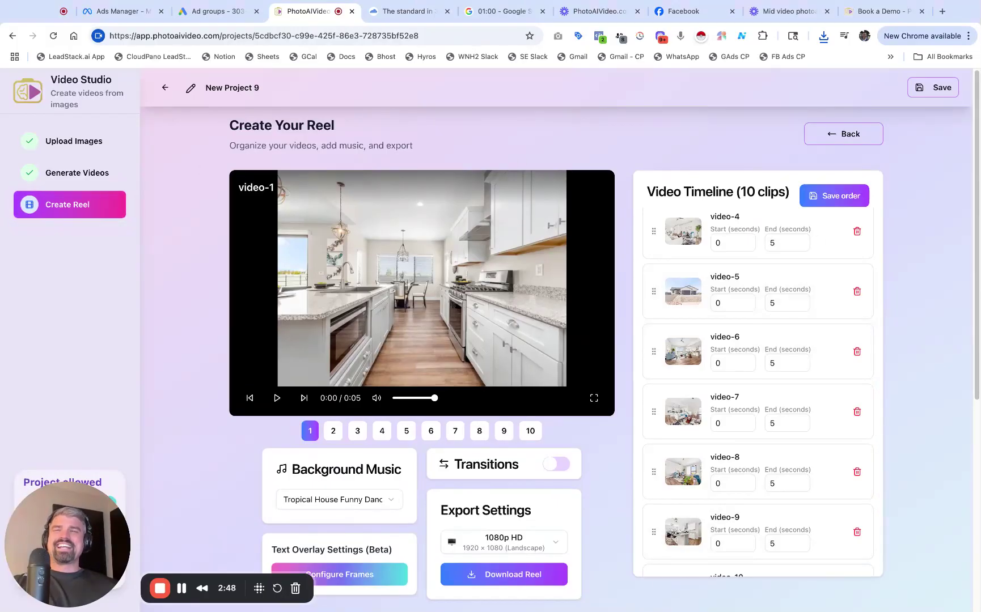
pyautogui.scroll(-1, 230, 319)
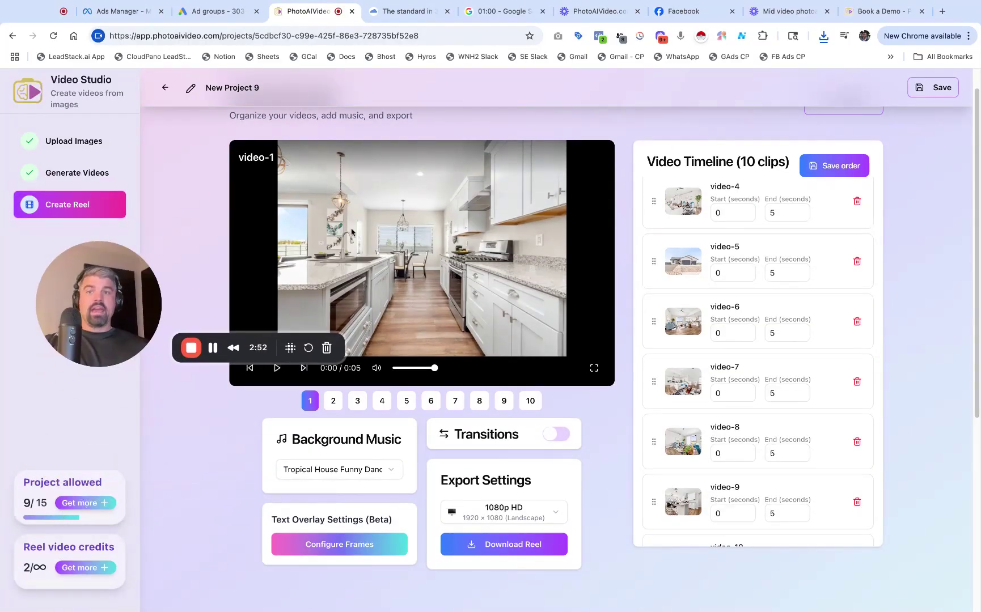
pyautogui.click(873, 20)
# Step: Change the address from the demo page to the real-estate-teams page and load it
pyautogui.click(296, 35)
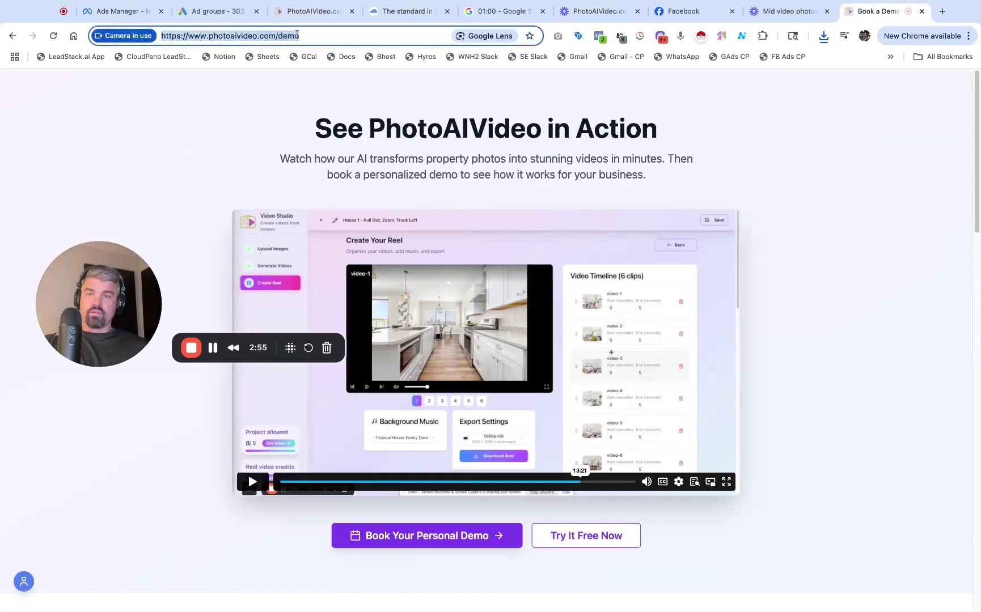
pyautogui.doubleClick(297, 35)
pyautogui.write('real')
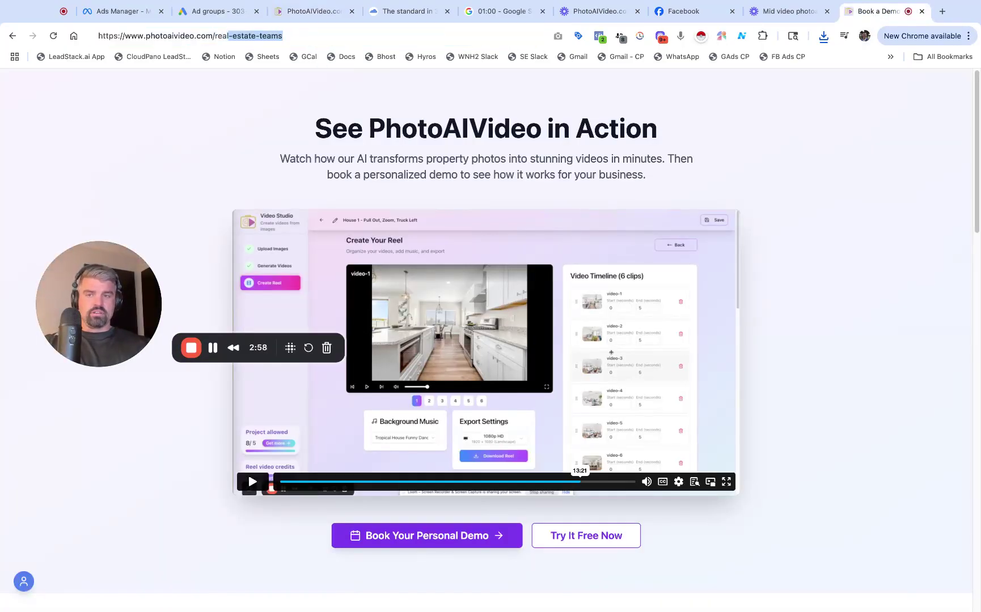
pyautogui.press('Return')
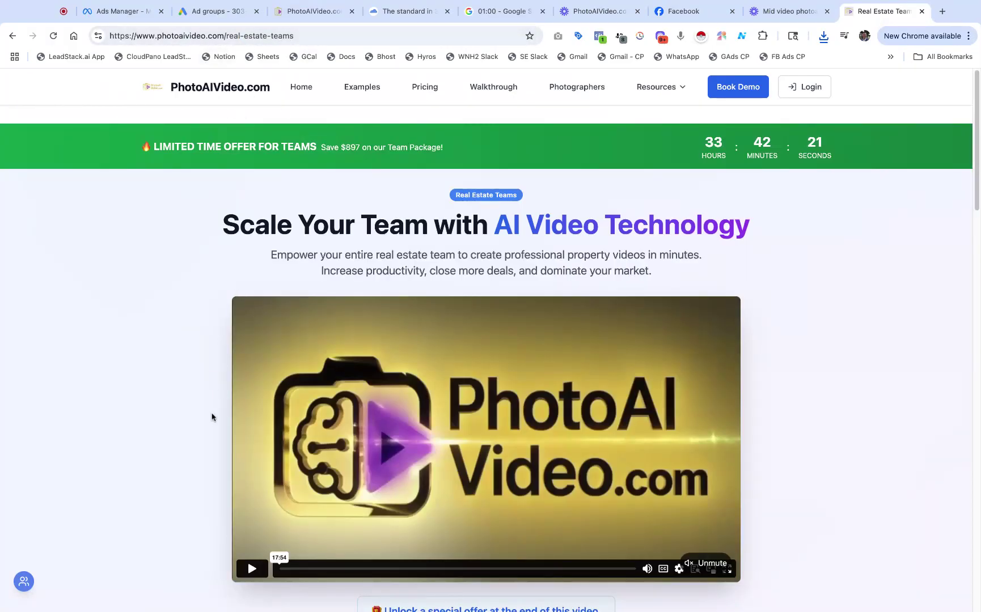
# Step: Scroll through the limited-time team offer, its countdown, and the $799 Team Package pricing
pyautogui.scroll(-10, 207, 417)
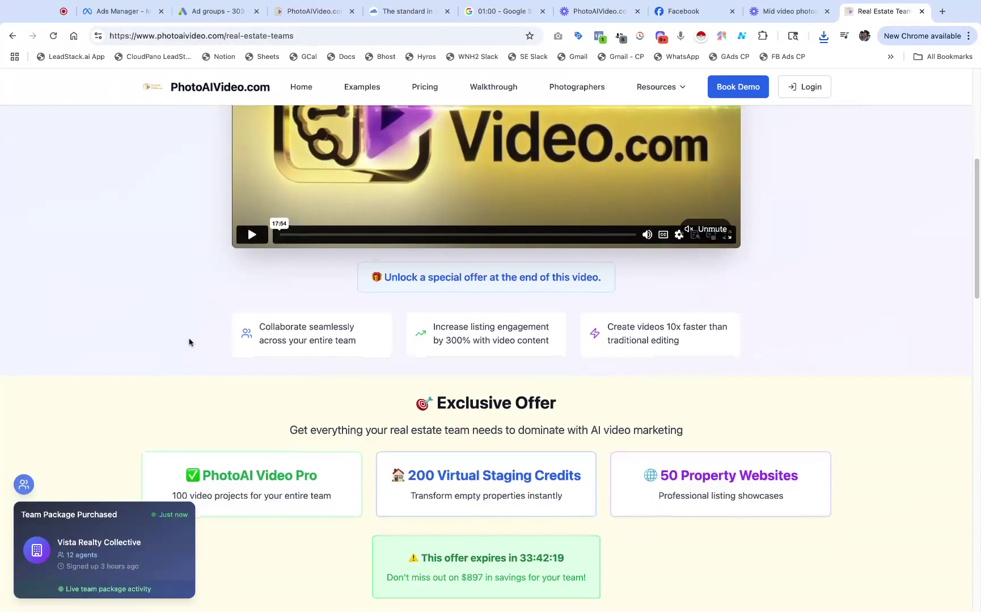
pyautogui.scroll(-10, 192, 340)
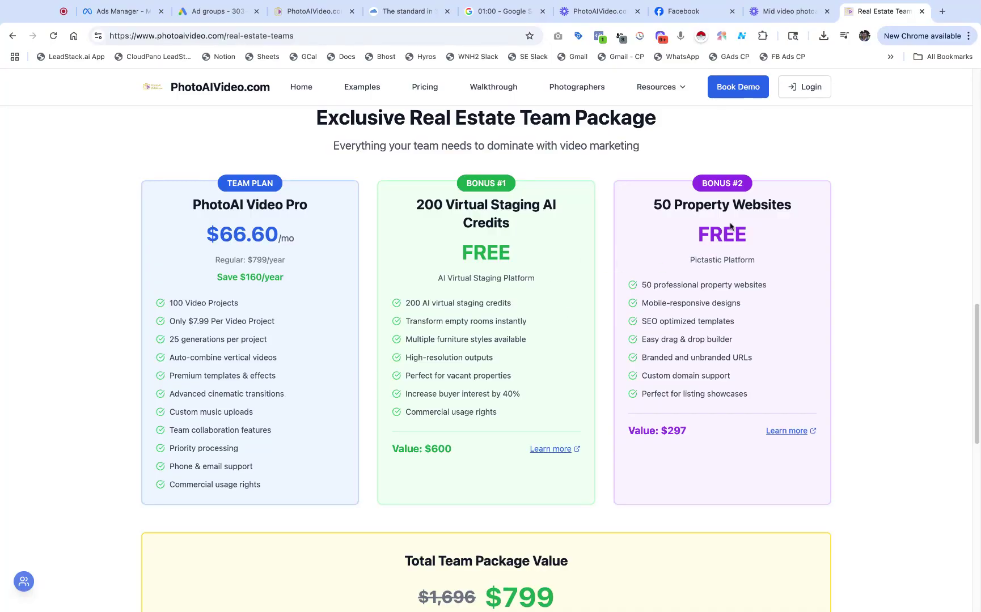
pyautogui.scroll(-2, 733, 232)
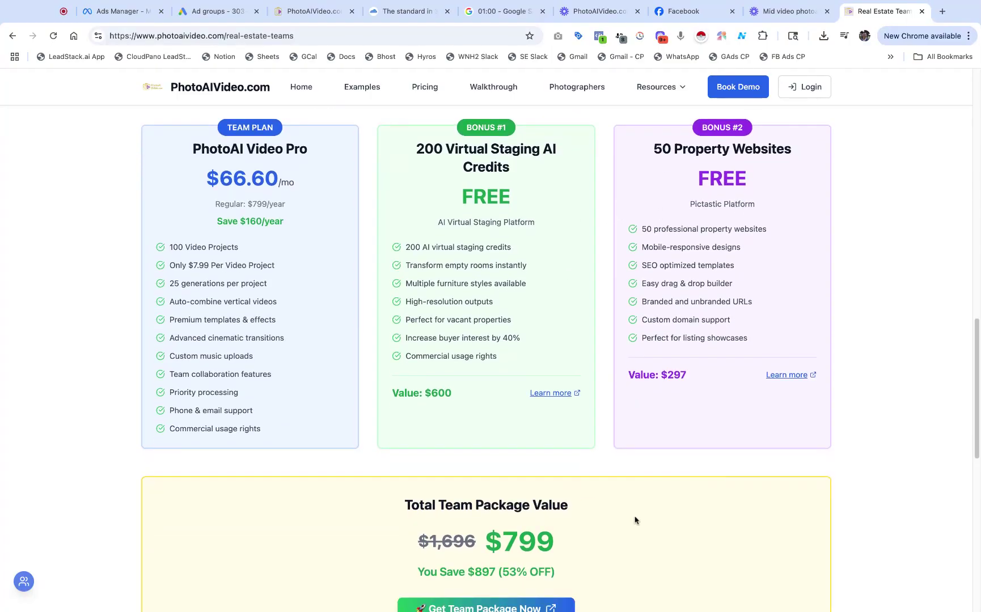
pyautogui.scroll(-1, 546, 275)
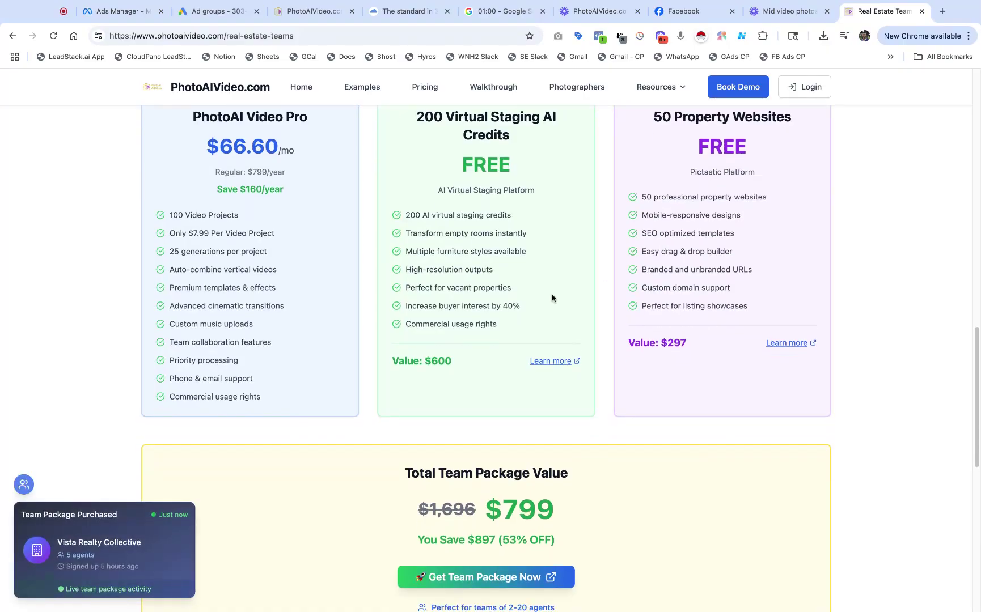
pyautogui.scroll(1, 530, 267)
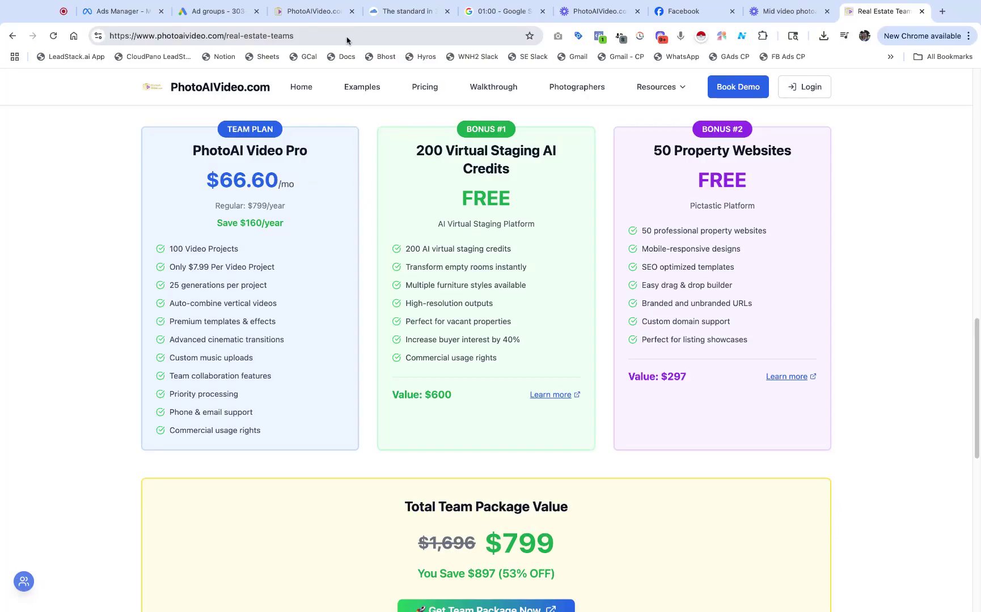
pyautogui.scroll(15, 372, 404)
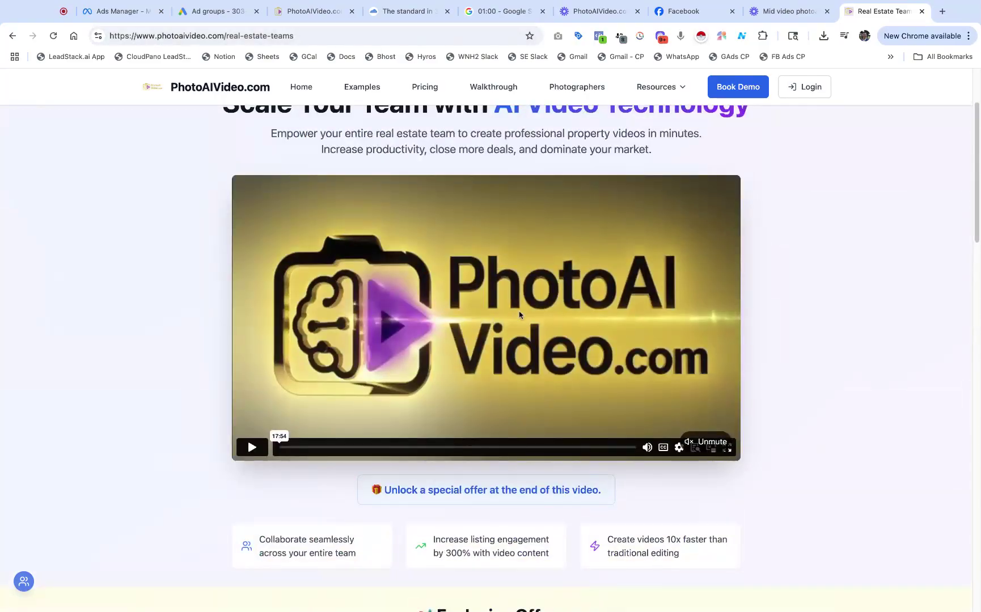
pyautogui.scroll(-15, 520, 316)
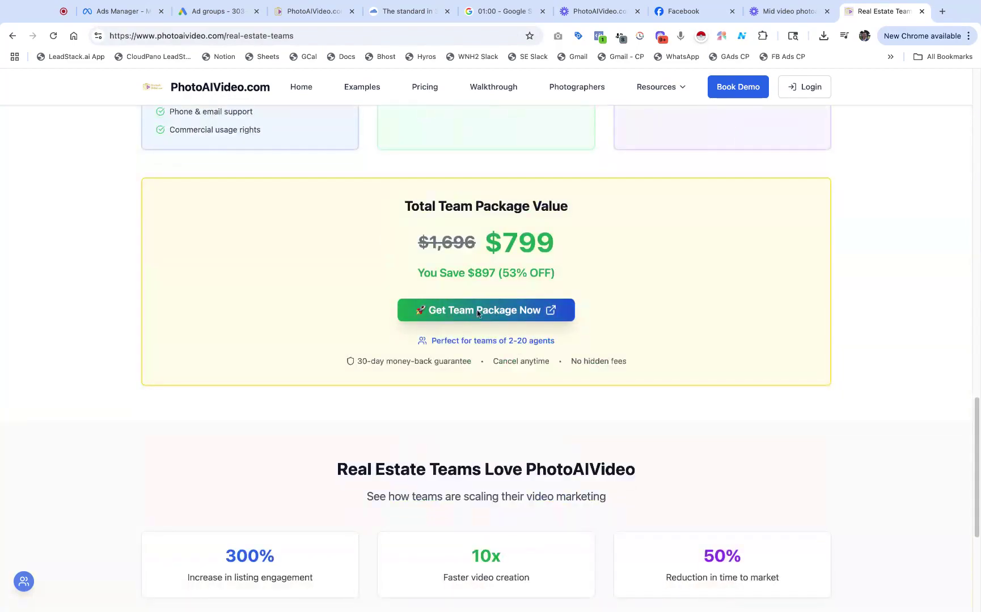
pyautogui.scroll(15, 728, 212)
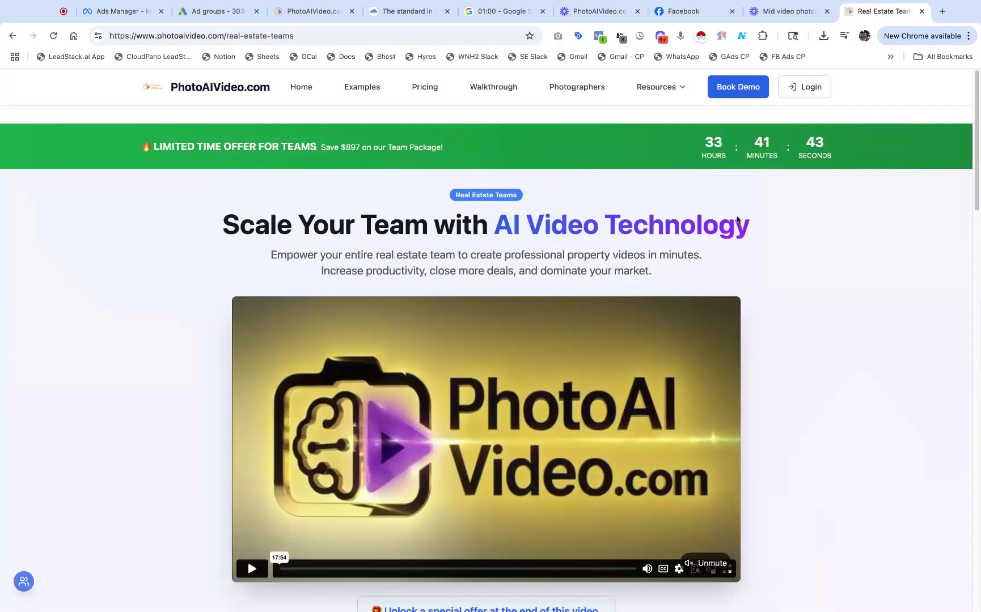